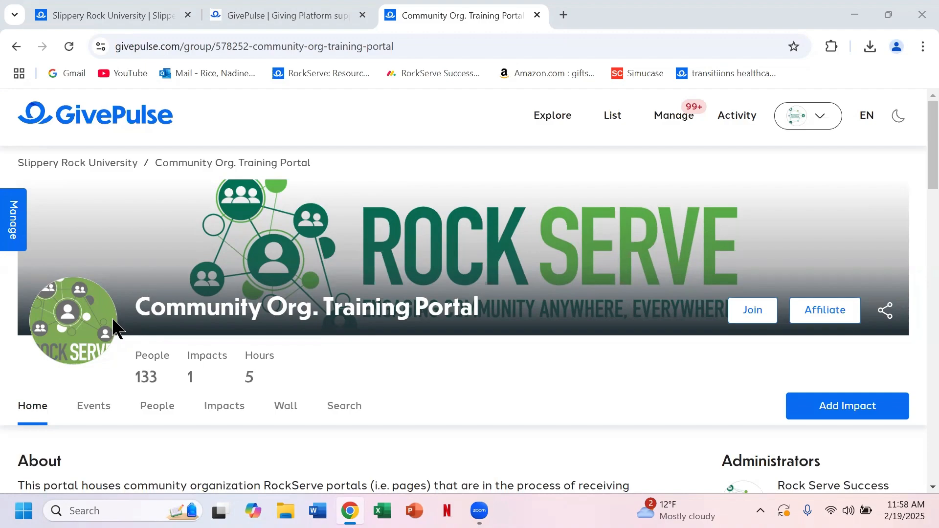
Start a new event for the Community Org. Training Portal and enter Test as both its title and description
click(15, 245)
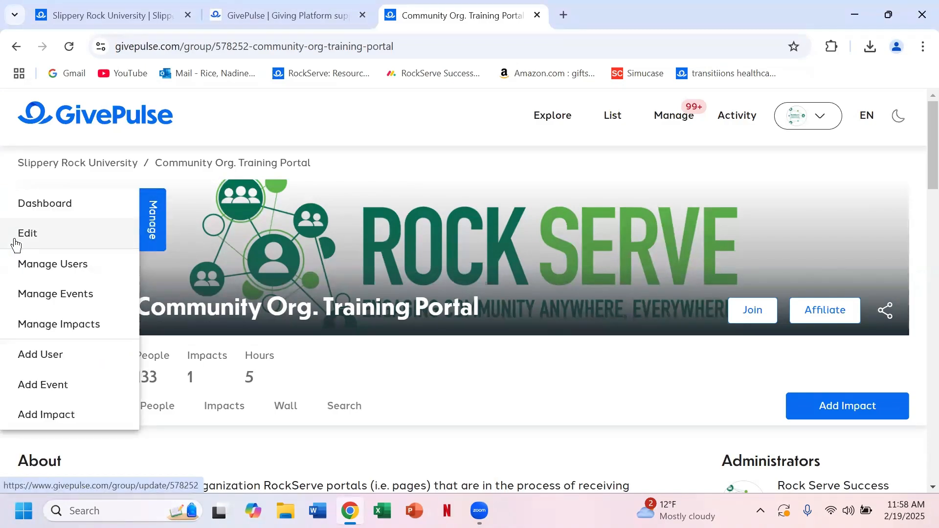
click(46, 390)
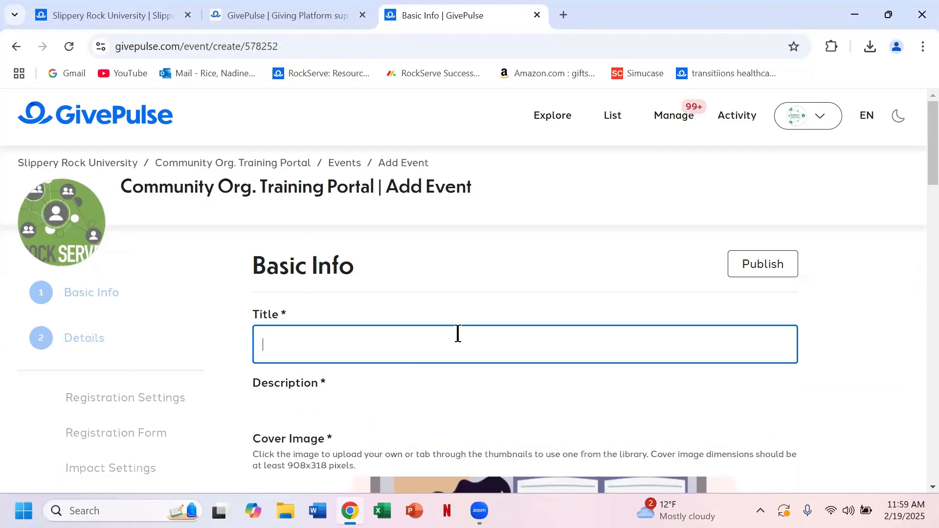
scroll(457, 330, down, 1)
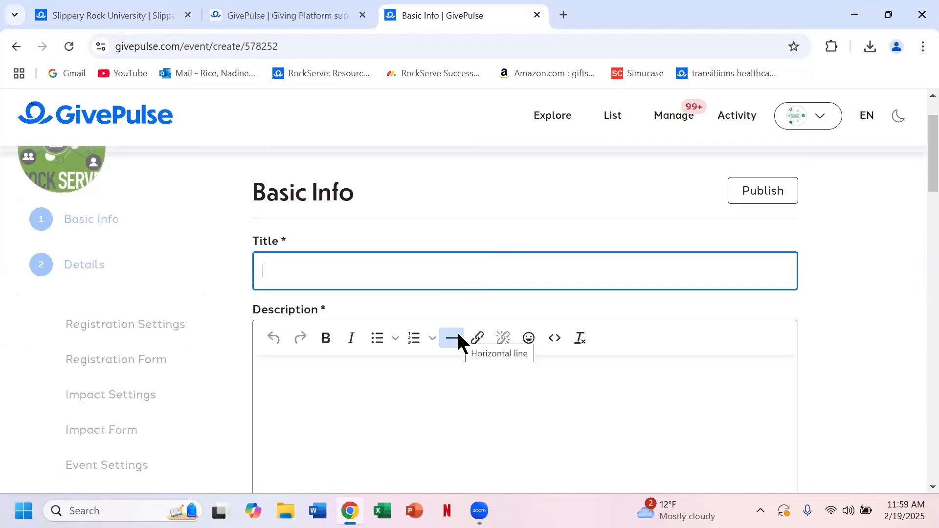
text(Test)
scroll(457, 331, down, 1)
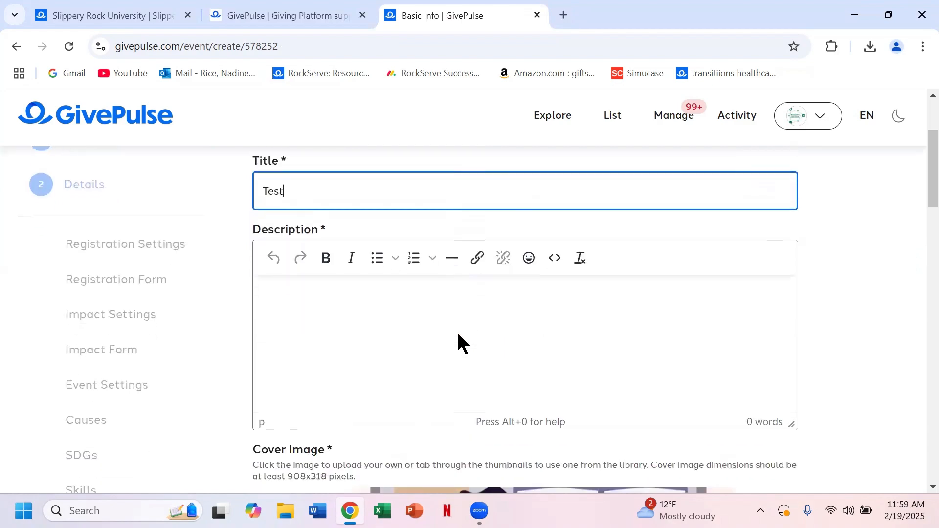
click(388, 320)
text(Test)
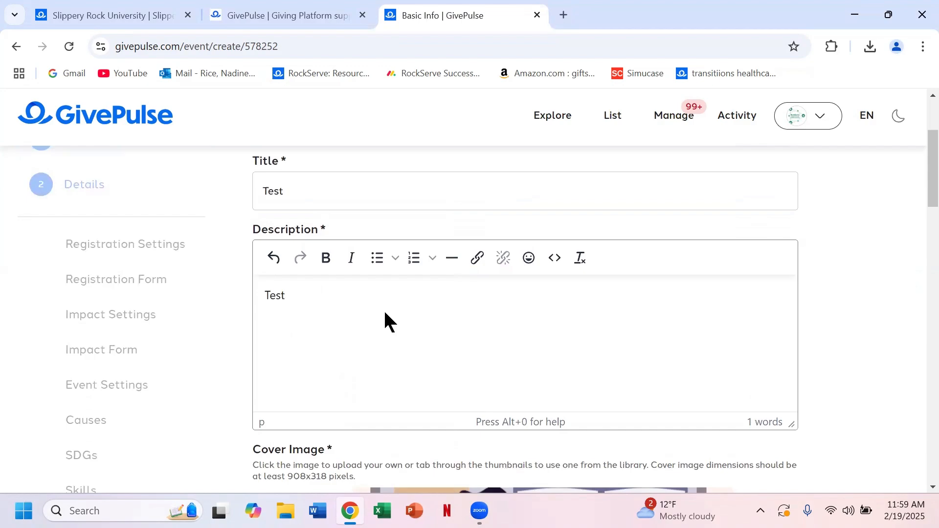
Examine the cover image, administrator, event type, frequency and privacy level options of the new event
scroll(386, 319, down, 4)
scroll(386, 319, down, 4)
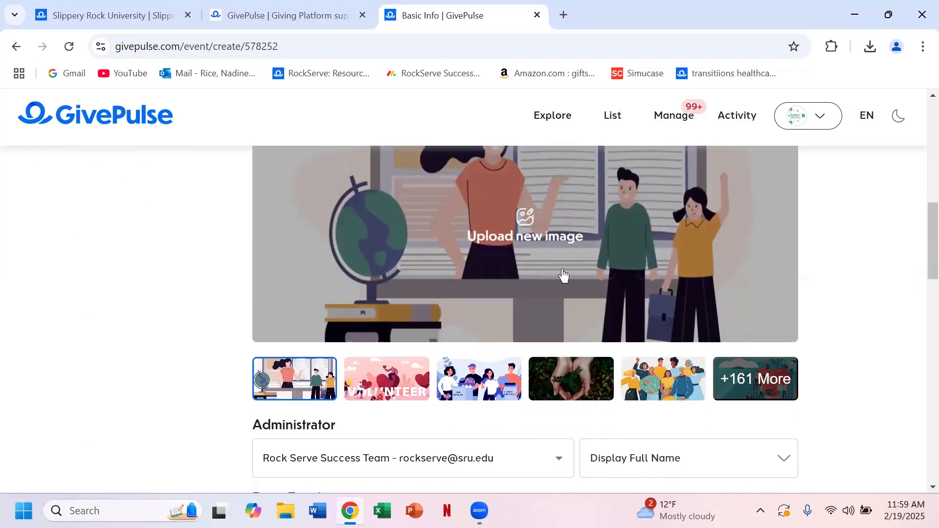
scroll(833, 276, up, 2)
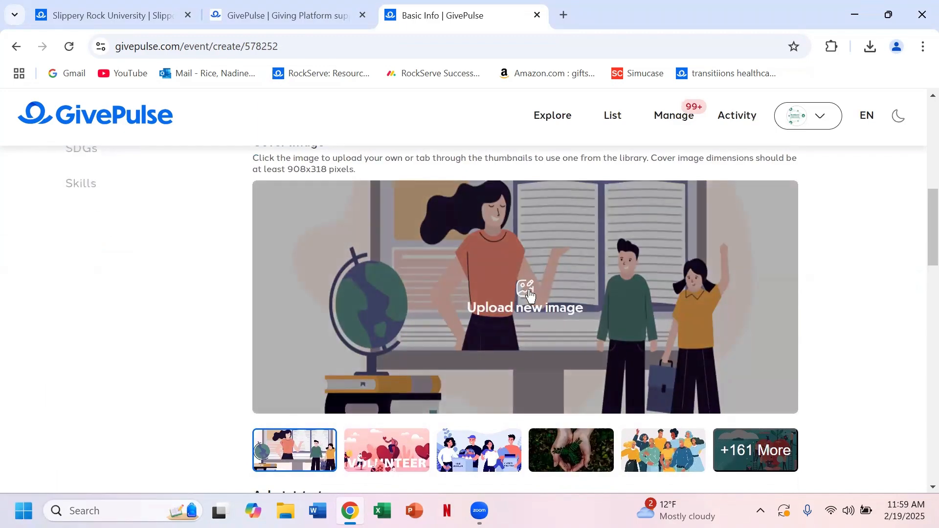
scroll(838, 343, down, 4)
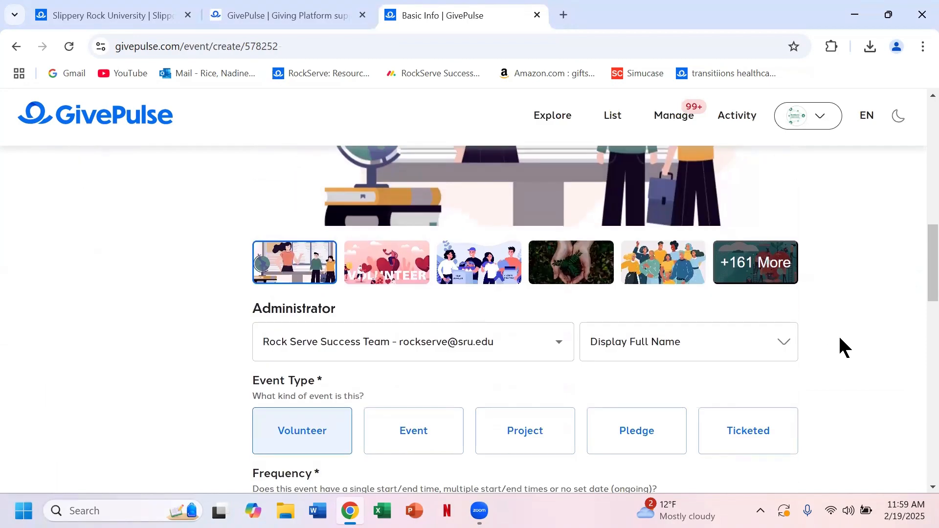
scroll(840, 339, down, 2)
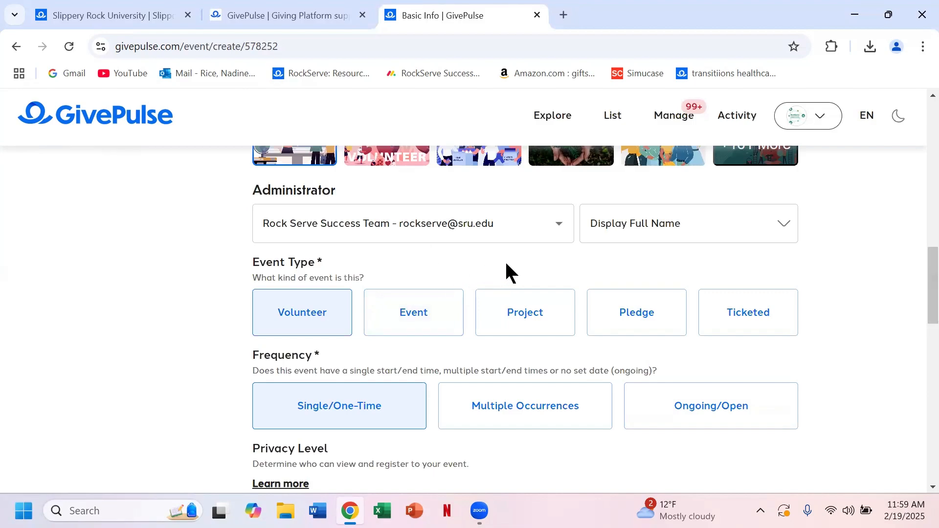
scroll(507, 272, down, 3)
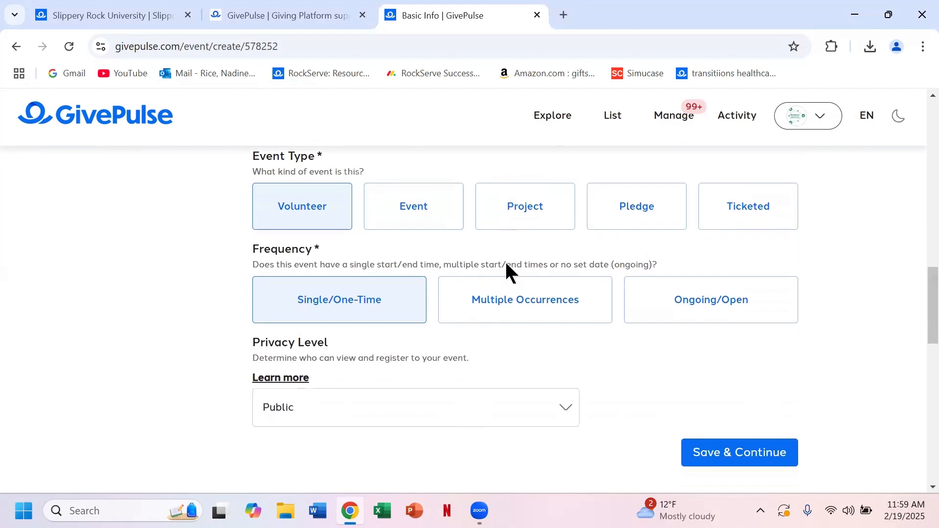
scroll(508, 270, up, 1)
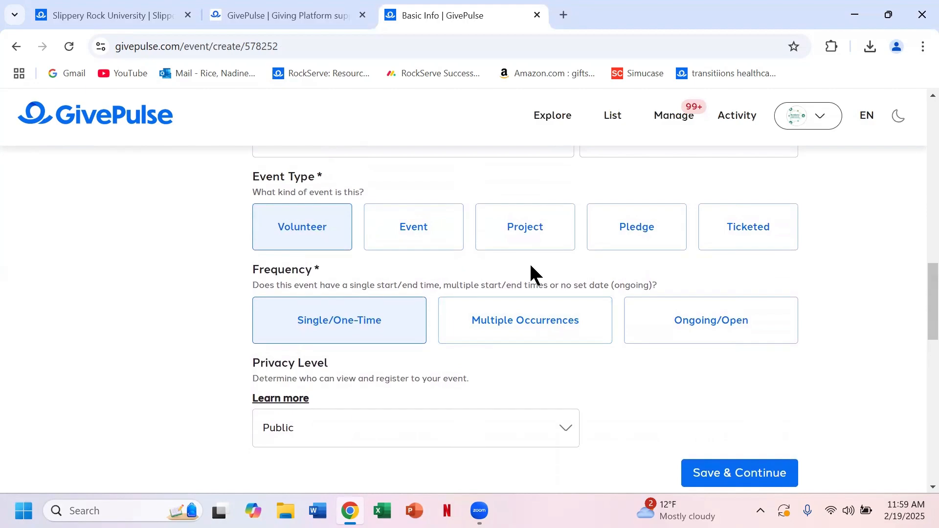
Choose Event as the event type and set the frequency to Multiple Occurrences
click(421, 237)
scroll(658, 271, down, 2)
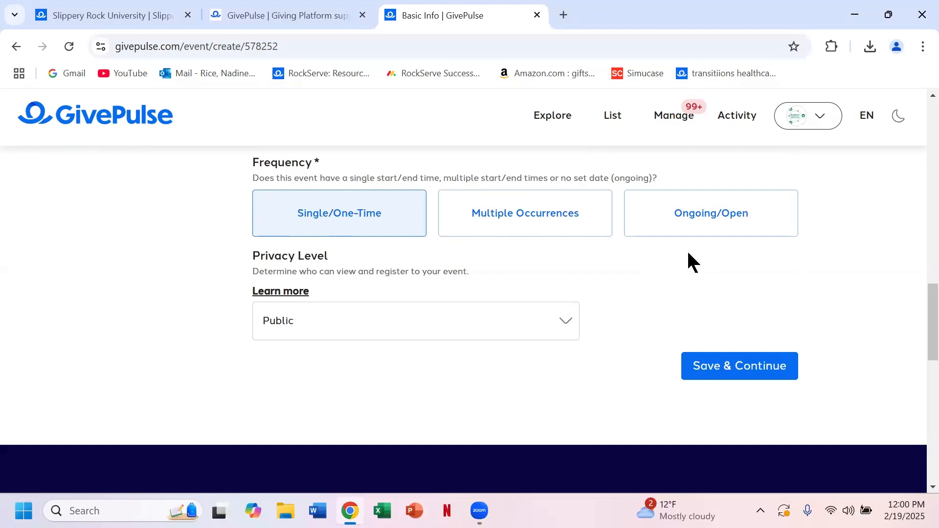
click(537, 211)
scroll(618, 420, down, 1)
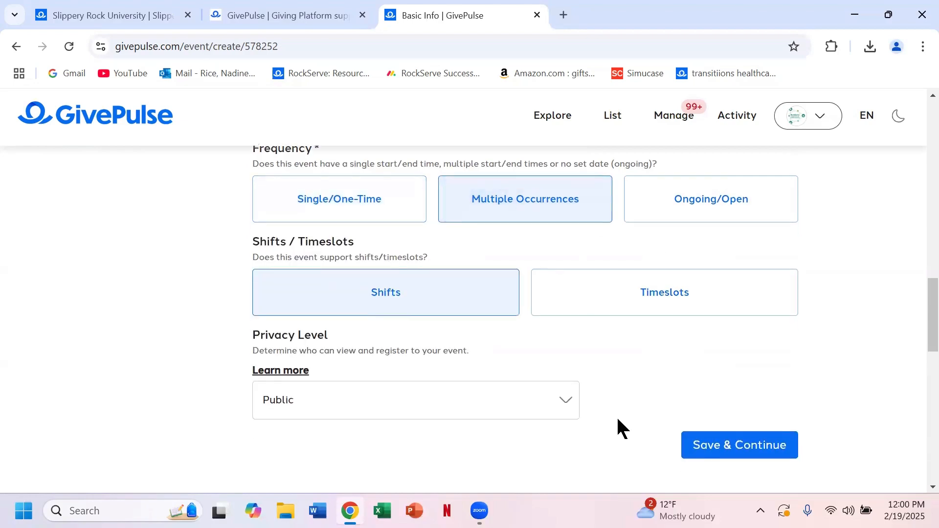
Try the Timeslots option, switch back to Shifts, and save the event's basic info
scroll(617, 420, down, 1)
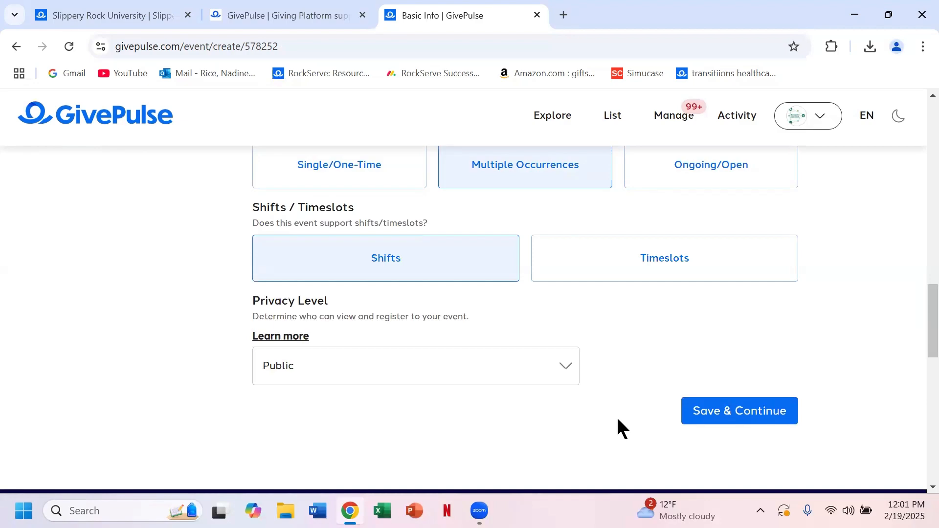
click(604, 275)
click(467, 267)
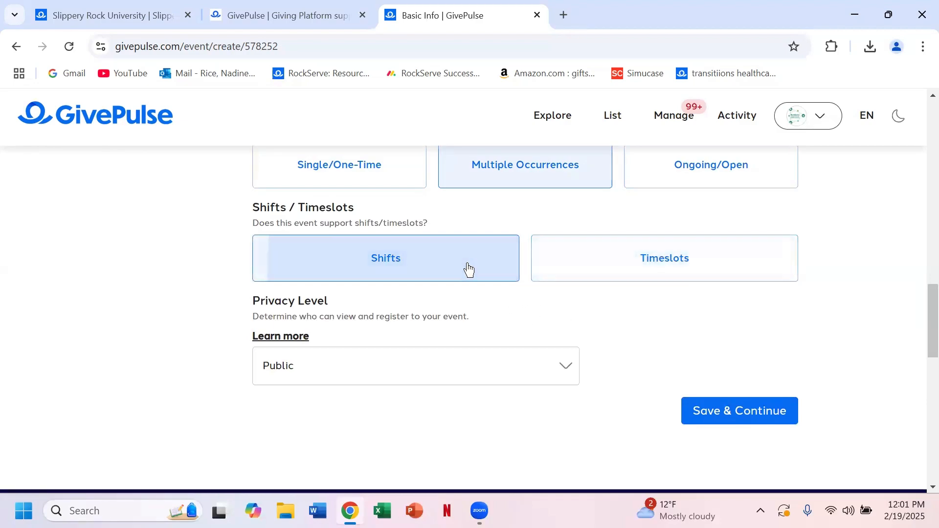
click(729, 412)
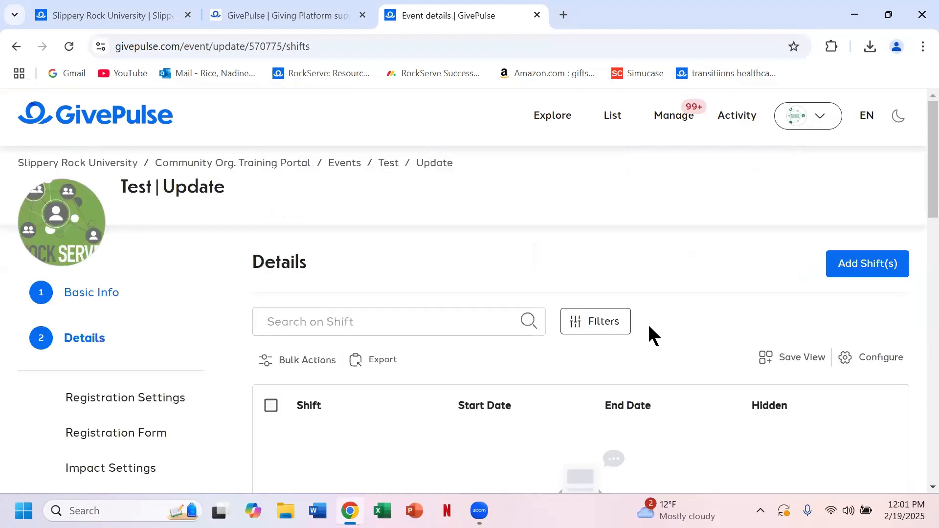
Open a new shift form, examine its participant, date, time, repeat and address fields, and close it without saving
scroll(653, 337, down, 1)
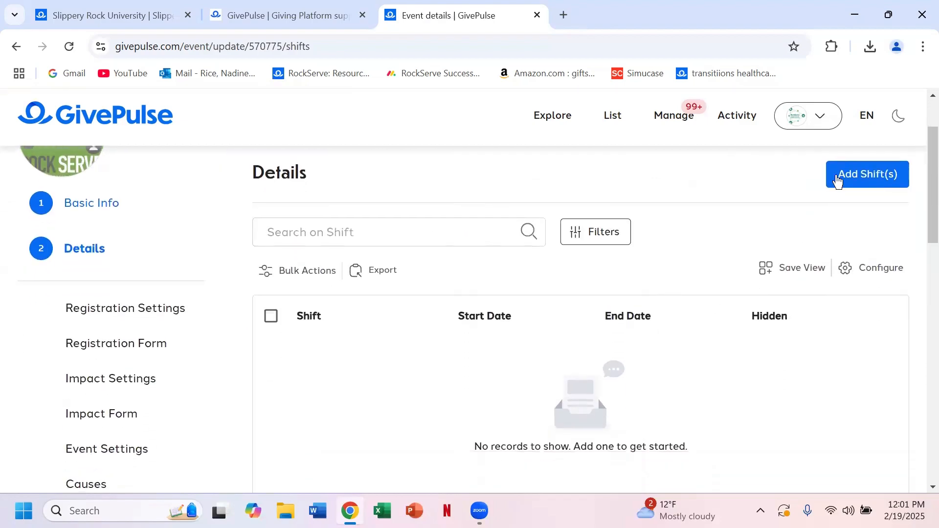
click(844, 175)
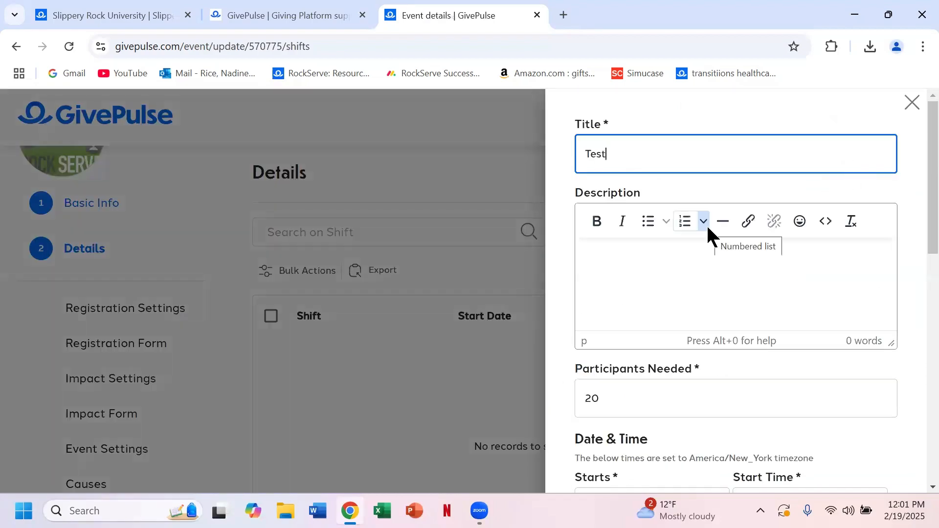
scroll(711, 295, down, 3)
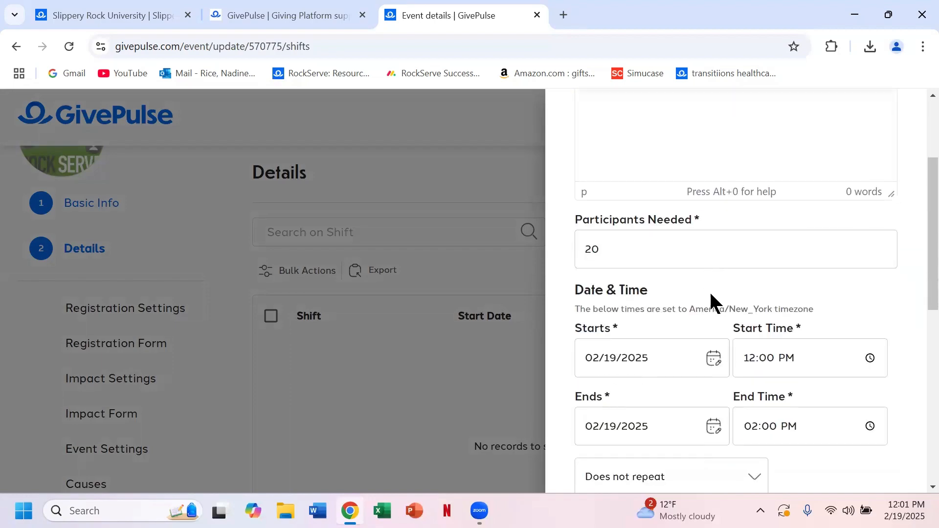
scroll(711, 295, down, 4)
scroll(712, 300, down, 2)
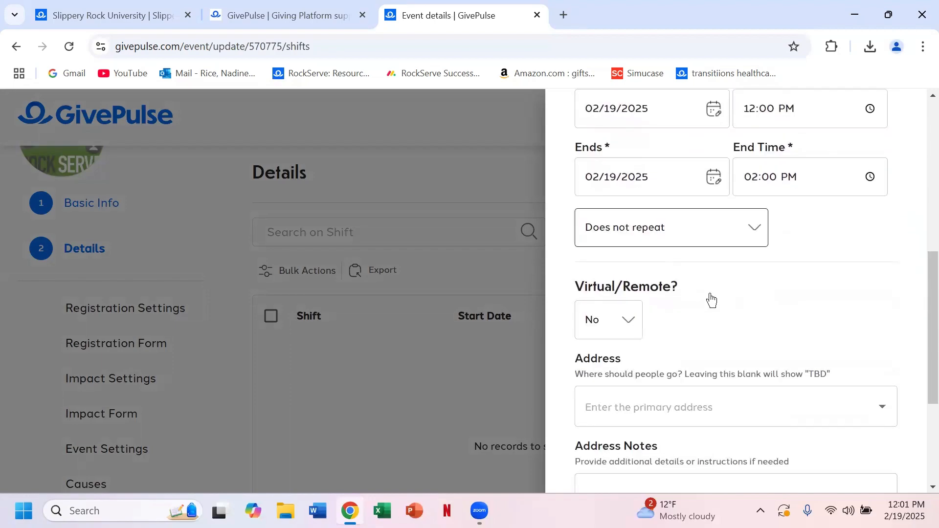
scroll(712, 301, down, 2)
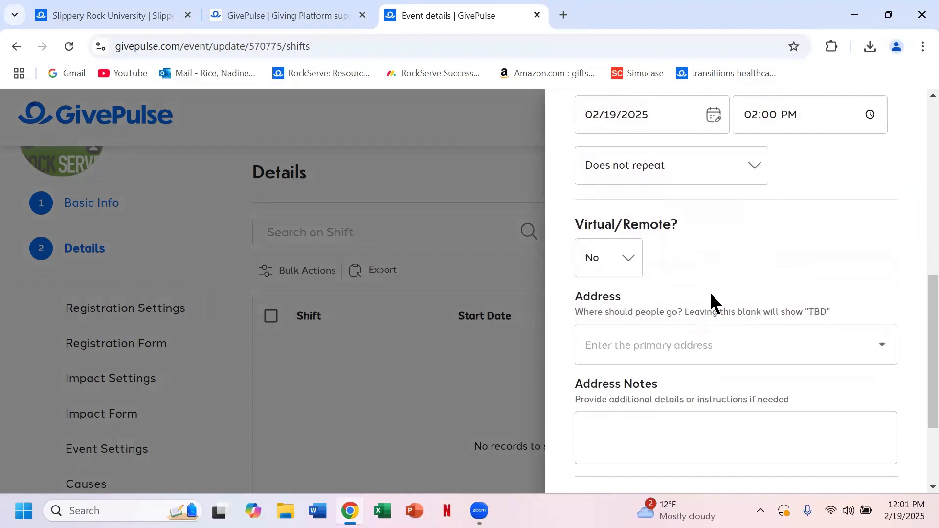
scroll(710, 302, down, 1)
scroll(710, 302, up, 6)
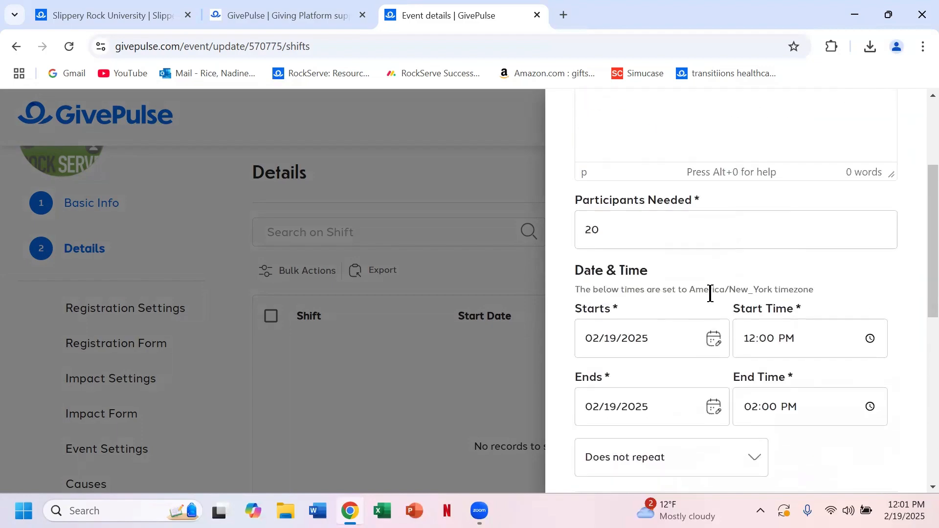
scroll(711, 295, up, 3)
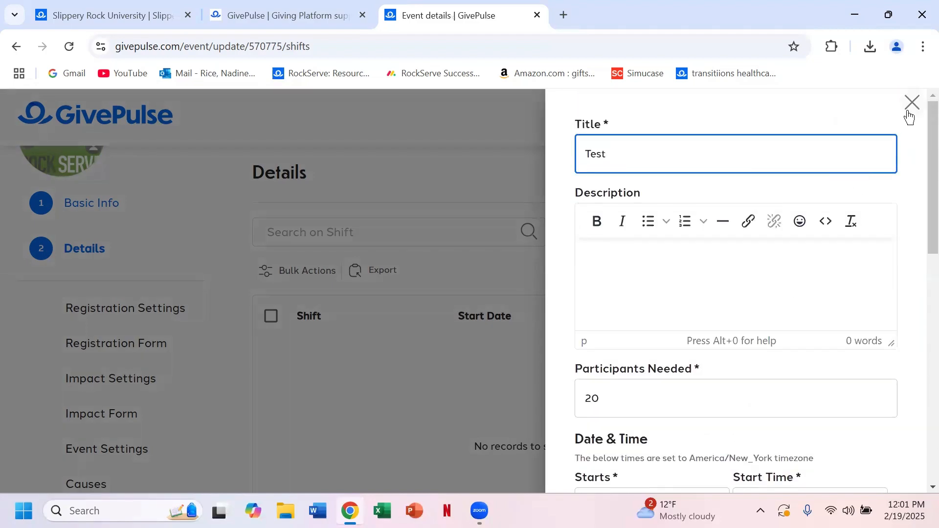
click(906, 111)
scroll(802, 404, down, 1)
scroll(800, 402, up, 1)
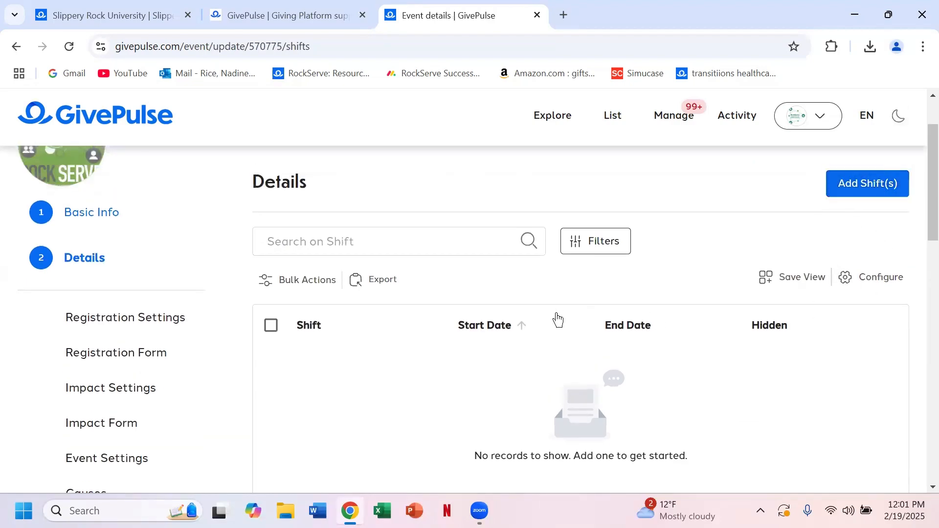
Return to the blank event creation form and enter test as both the title and description
click(86, 279)
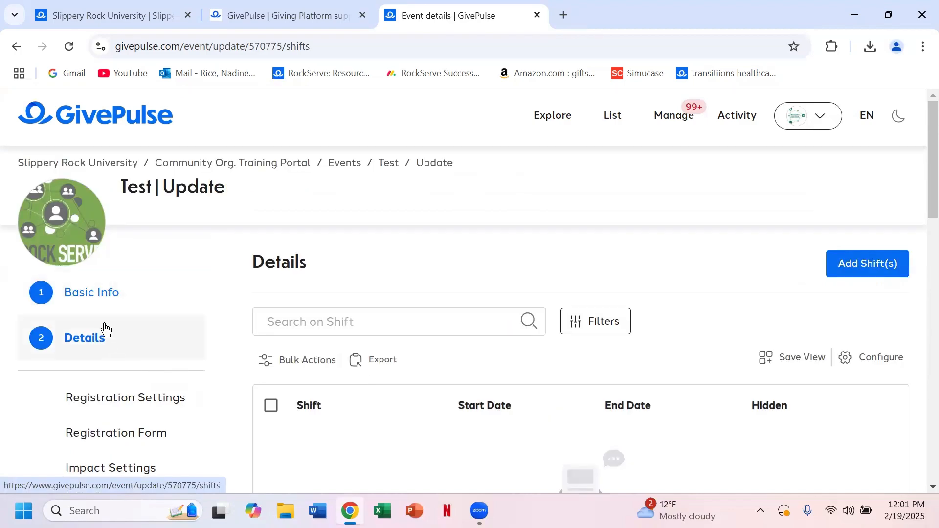
click(8, 39)
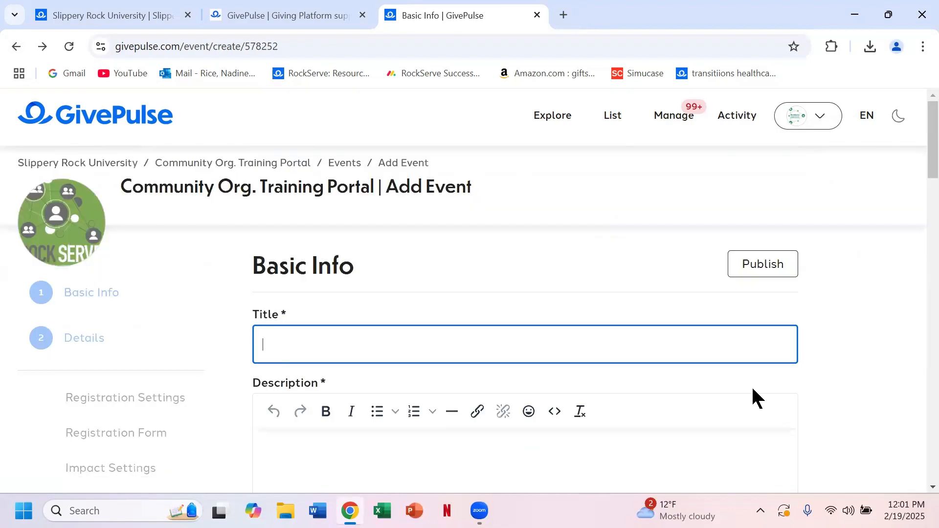
scroll(751, 385, down, 2)
text(test)
scroll(753, 389, down, 2)
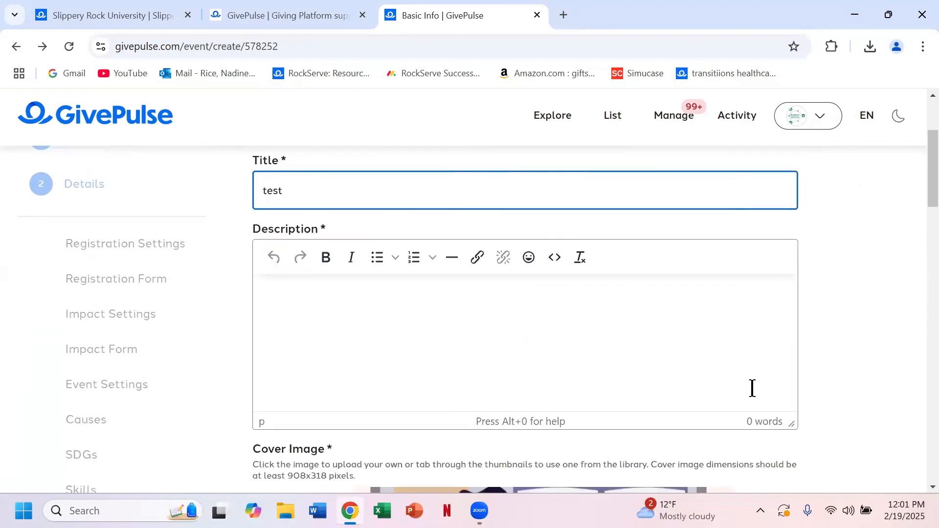
click(546, 299)
text(test)
scroll(547, 303, down, 3)
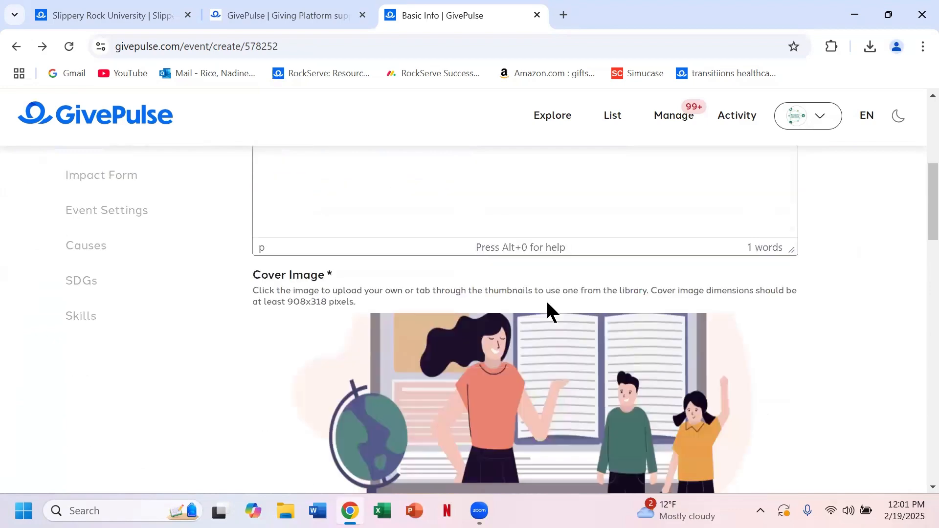
Set the frequency to Multiple Occurrences with Timeslots and save the event's basic info
scroll(547, 306, down, 12)
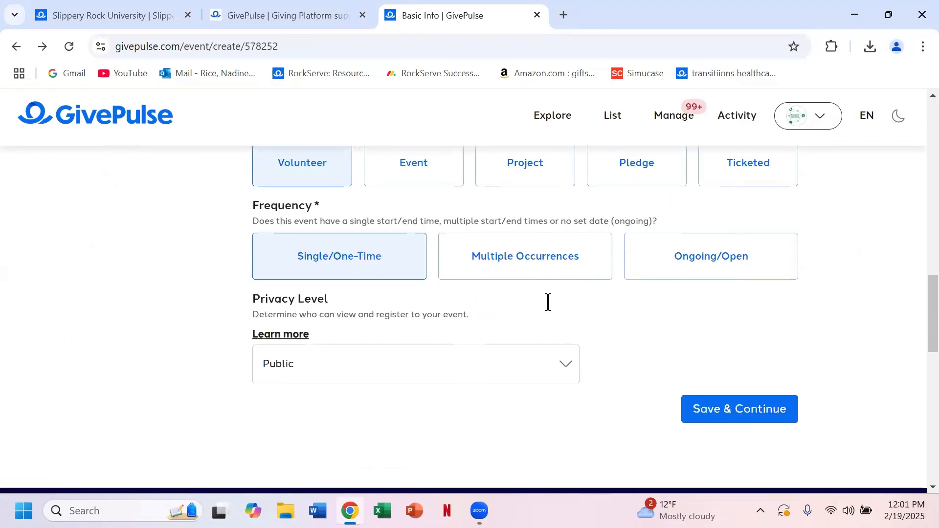
scroll(547, 302, down, 1)
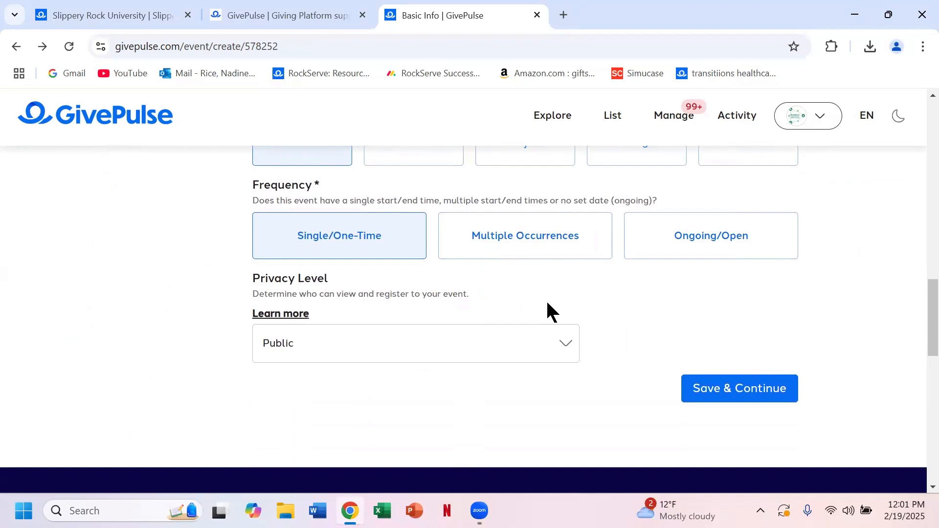
scroll(547, 305, up, 1)
click(522, 268)
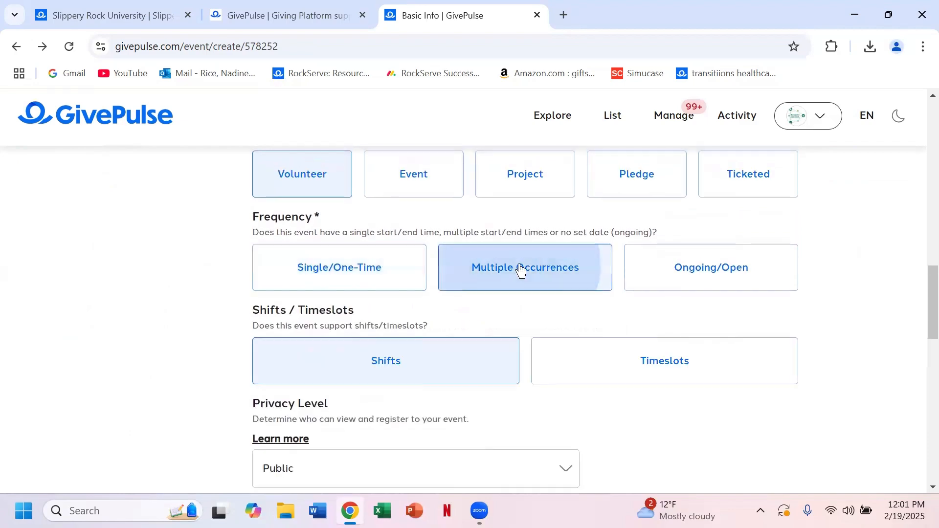
click(650, 371)
scroll(785, 413, down, 3)
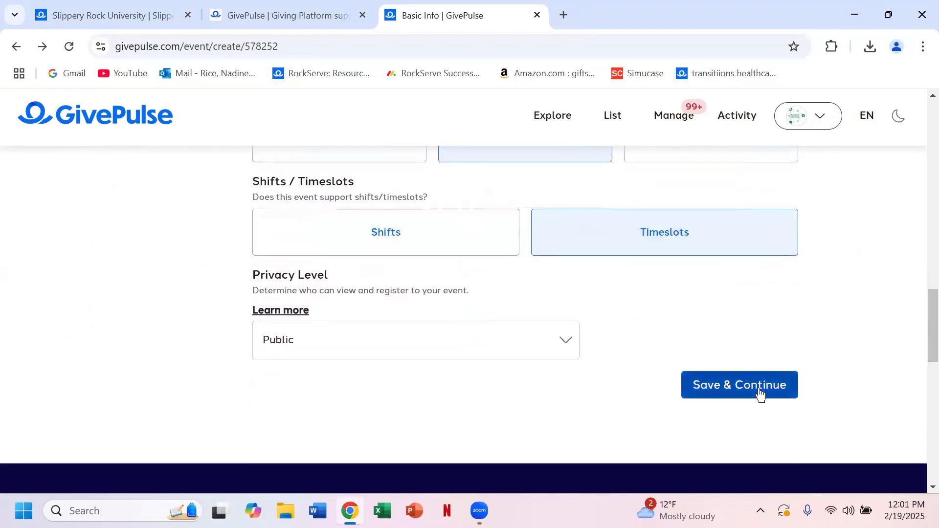
click(760, 391)
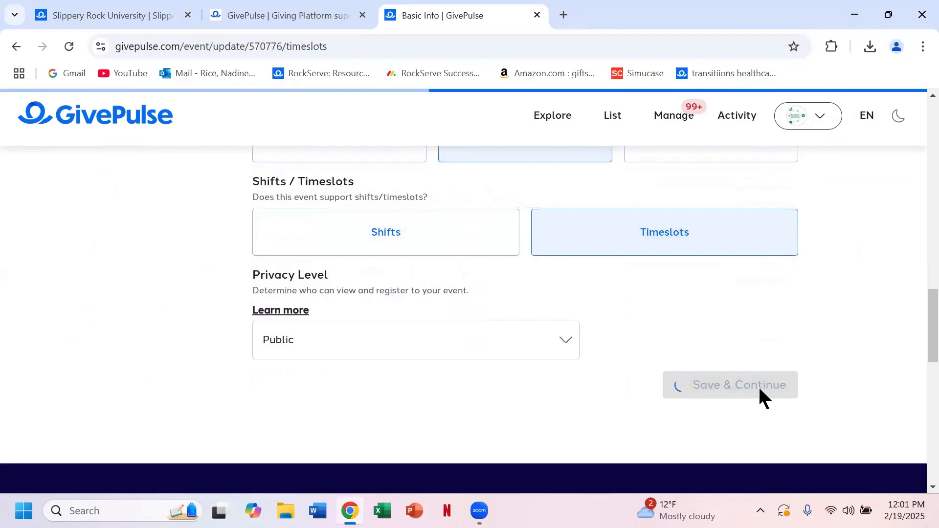
Review the timeslot event's dates, daily start and end times, timezone, slot duration and maximum people settings
scroll(759, 390, down, 2)
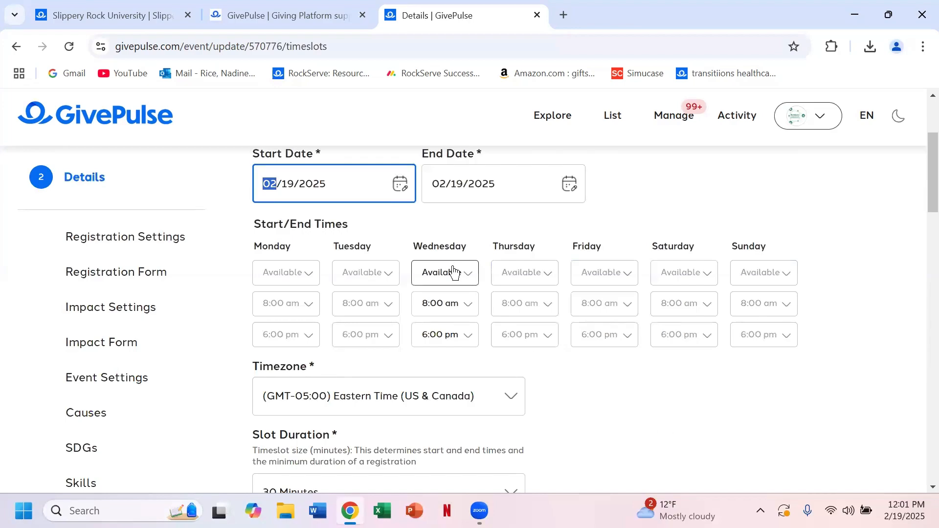
scroll(596, 391, down, 2)
scroll(601, 399, down, 6)
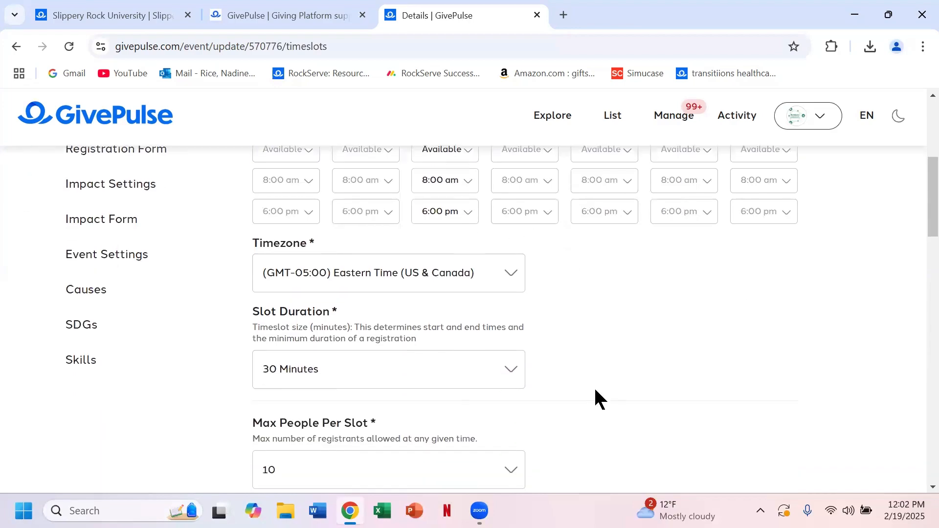
scroll(595, 399, up, 8)
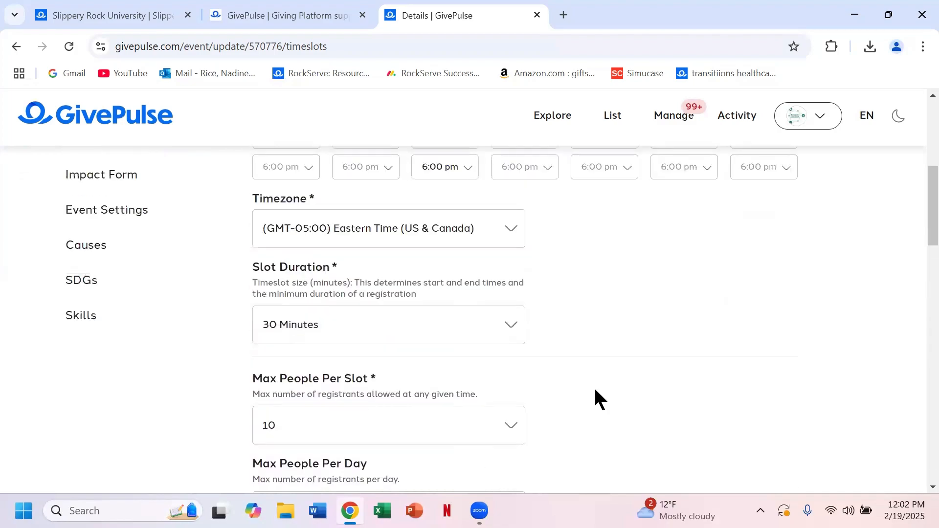
Return to the blank event form, enter test as the title with a placeholder description, and save it as a Single/One-Time volunteer event
click(16, 47)
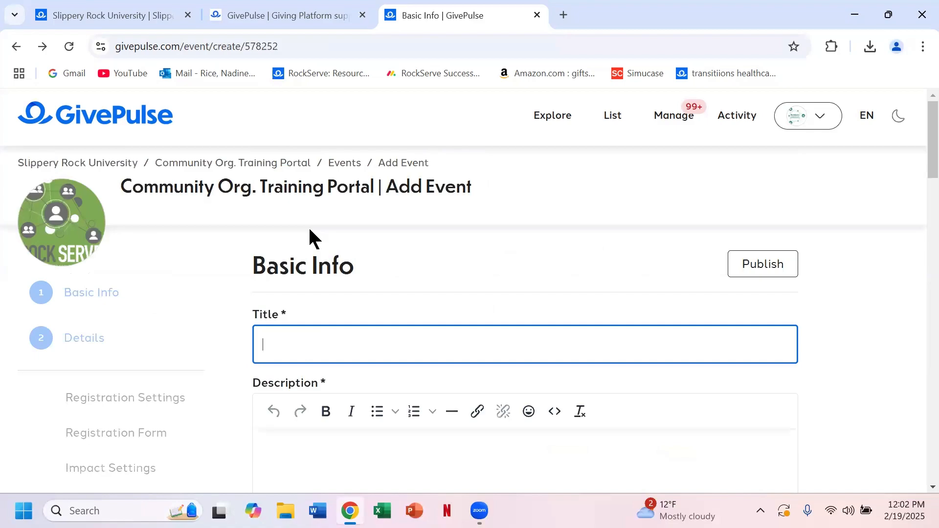
text(test)
key(Tab)
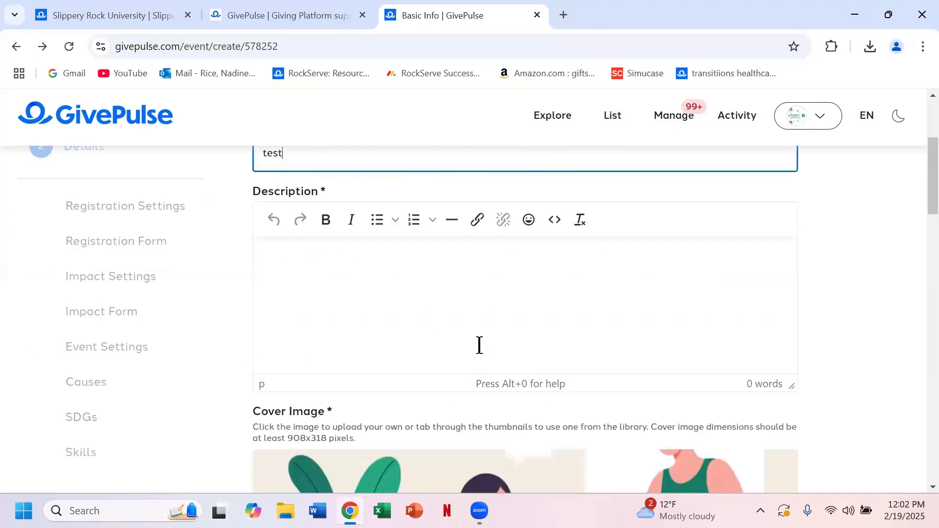
text(tes)
scroll(395, 291, down, 15)
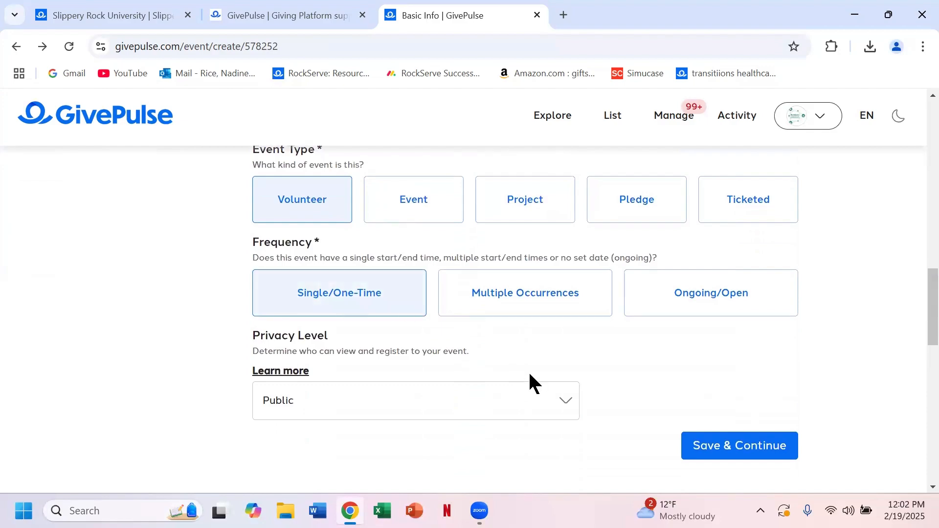
click(758, 448)
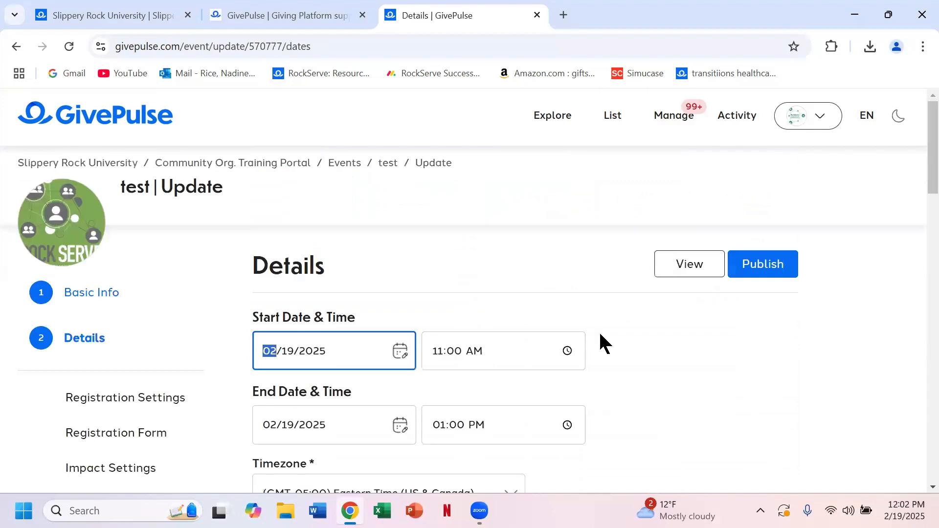
Review the one-time event's date, time, participant, address and address notes fields, and save the details to continue to registration settings
scroll(710, 396, down, 1)
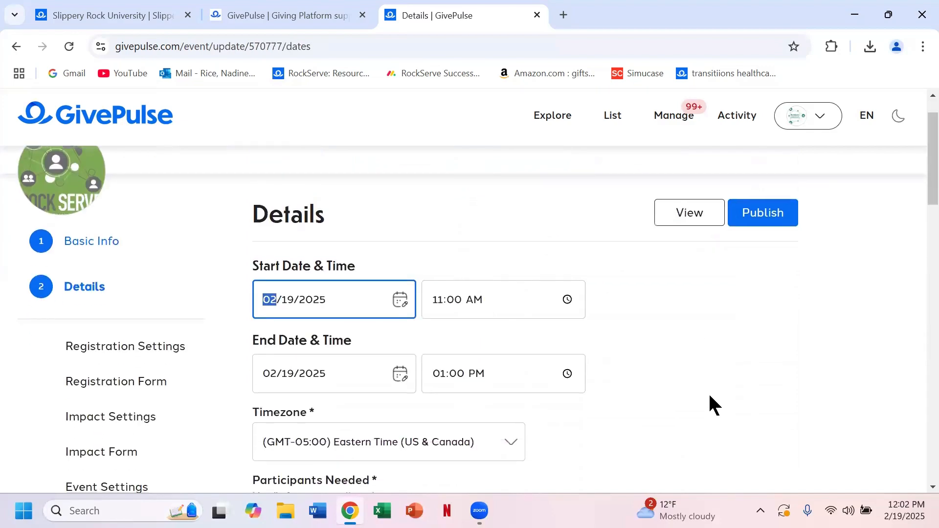
scroll(708, 393, down, 1)
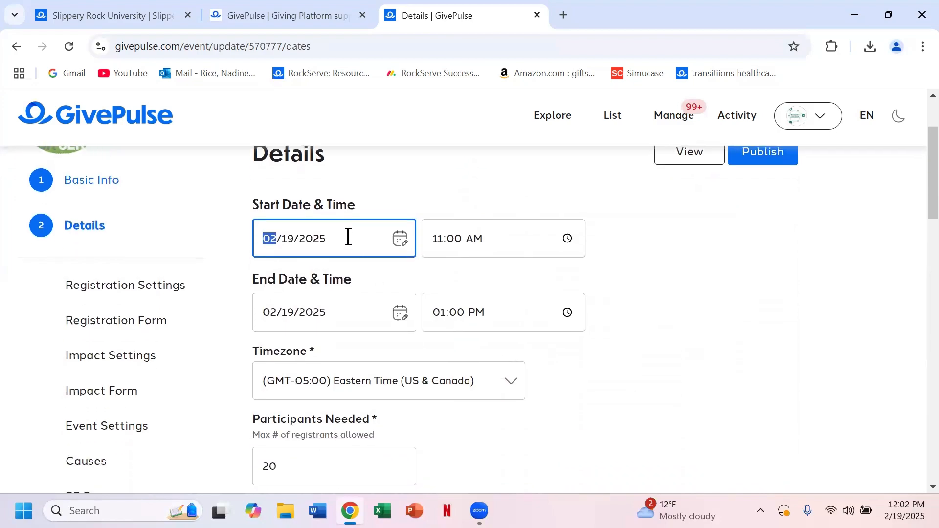
scroll(625, 329, down, 4)
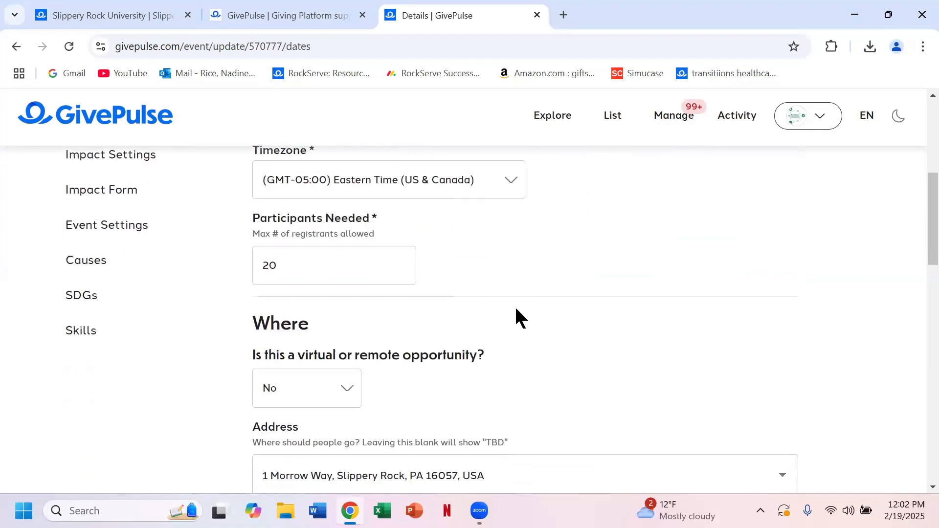
scroll(520, 318, down, 3)
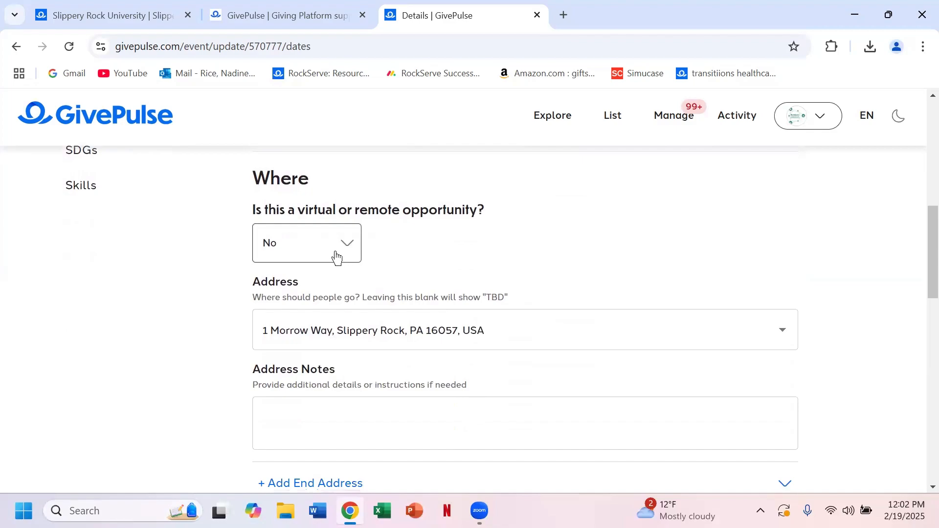
scroll(596, 225, down, 2)
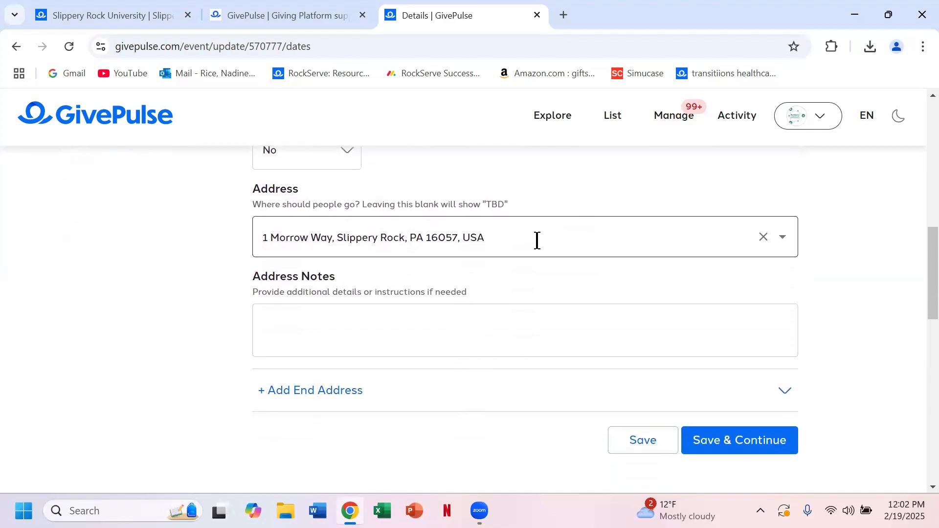
scroll(518, 425, down, 1)
scroll(512, 437, down, 1)
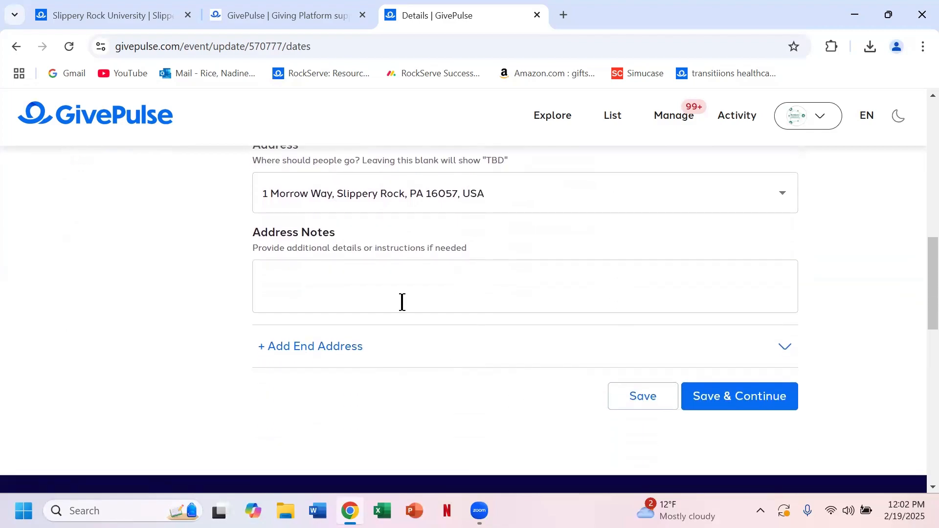
click(400, 301)
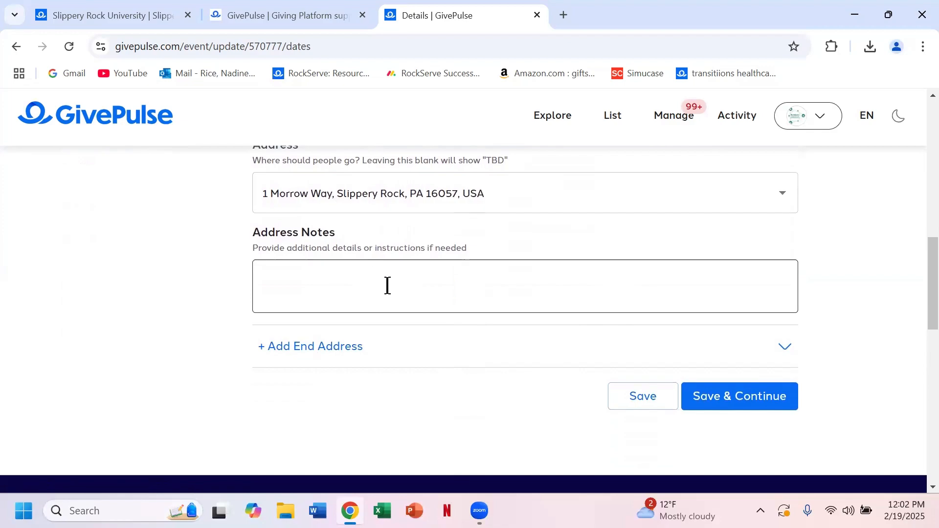
scroll(386, 286, up, 1)
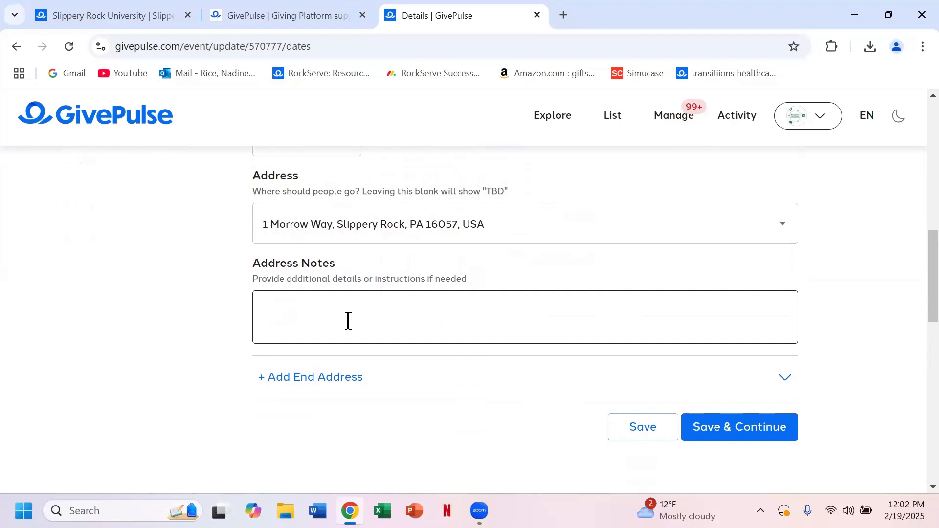
click(748, 429)
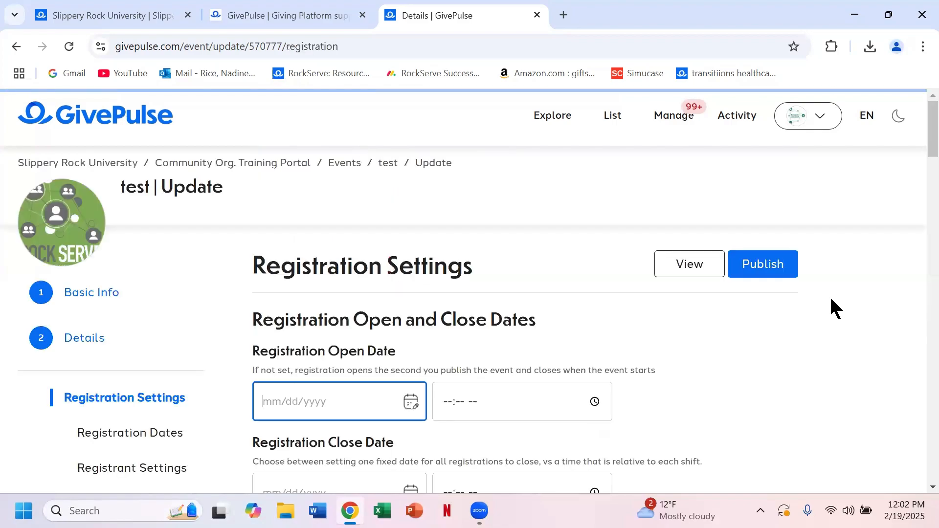
Review the registration dates, cancel deadline and approval settings, and turn on waitlisting
scroll(750, 414, down, 3)
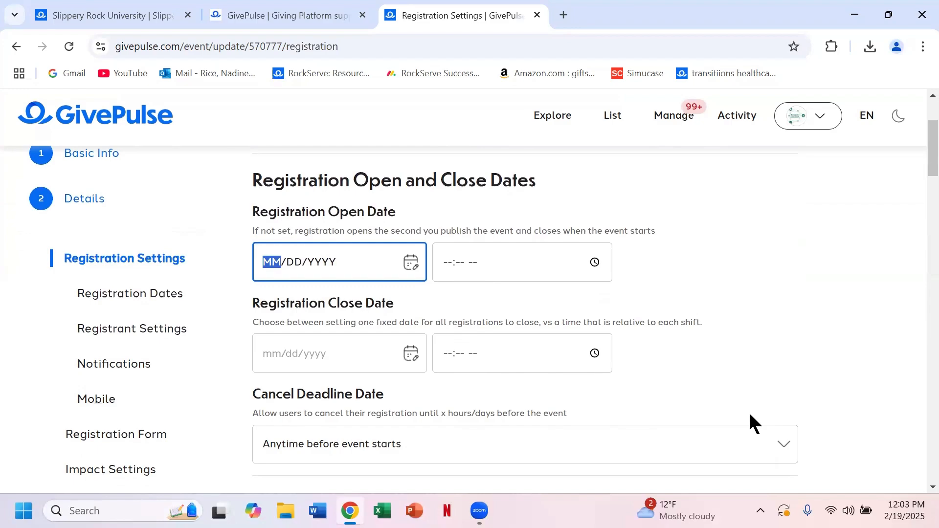
scroll(751, 416, down, 4)
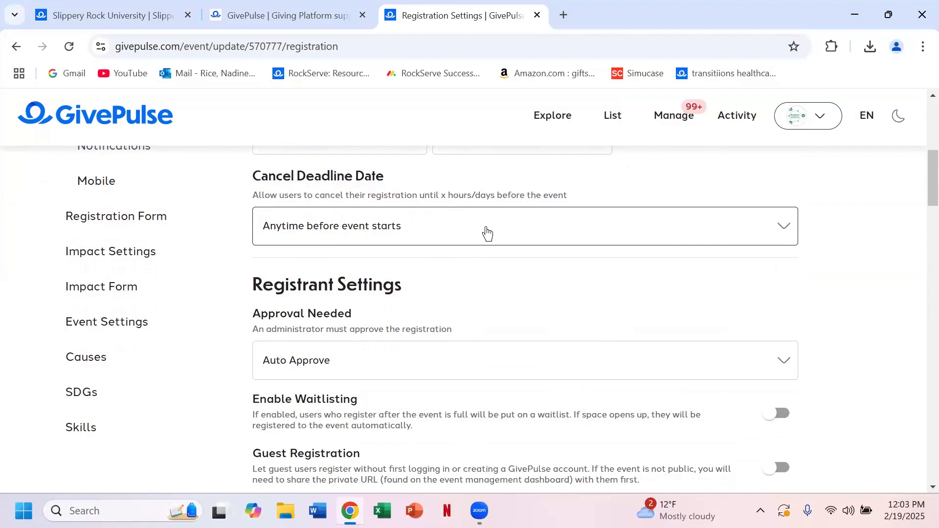
scroll(521, 283, down, 2)
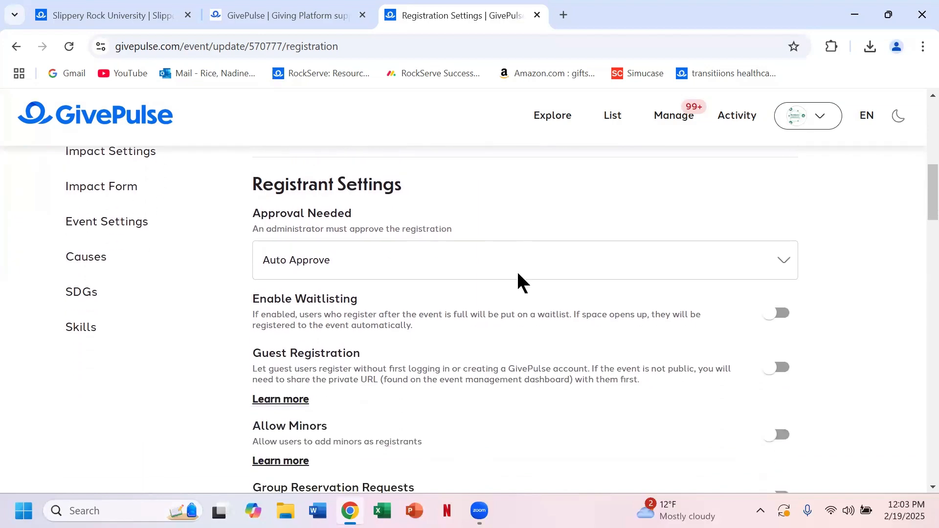
scroll(519, 281, down, 1)
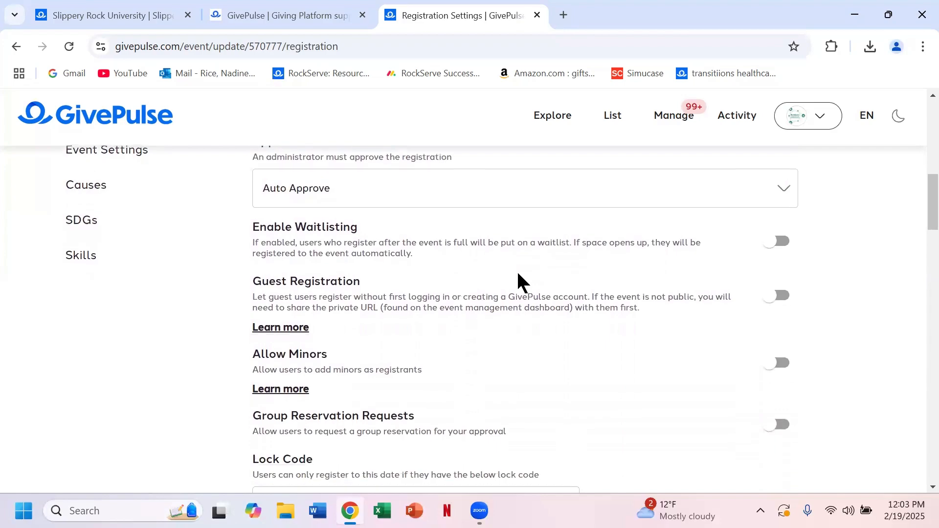
click(775, 243)
Review the waiver, event reminder and mobile status settings, and save the registration settings to continue to the registration form
scroll(893, 304, down, 2)
scroll(893, 303, down, 4)
scroll(894, 303, down, 6)
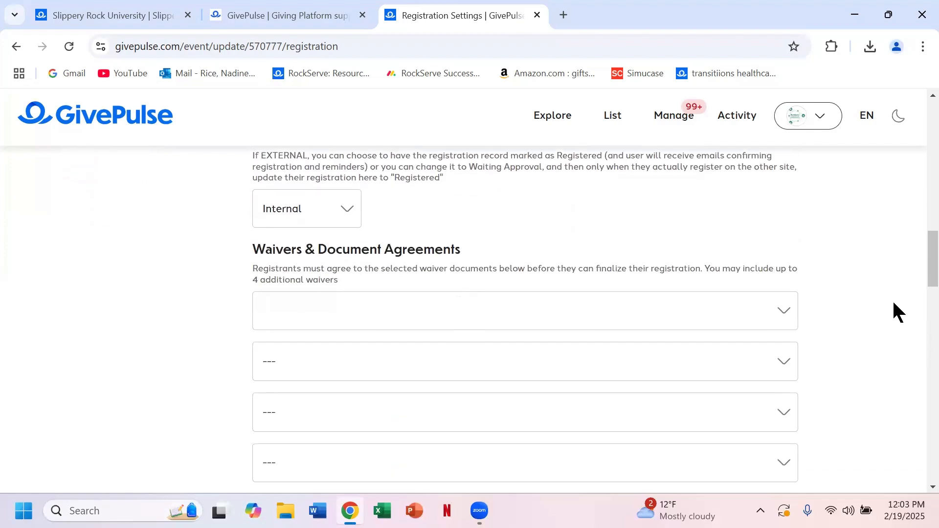
scroll(894, 303, down, 5)
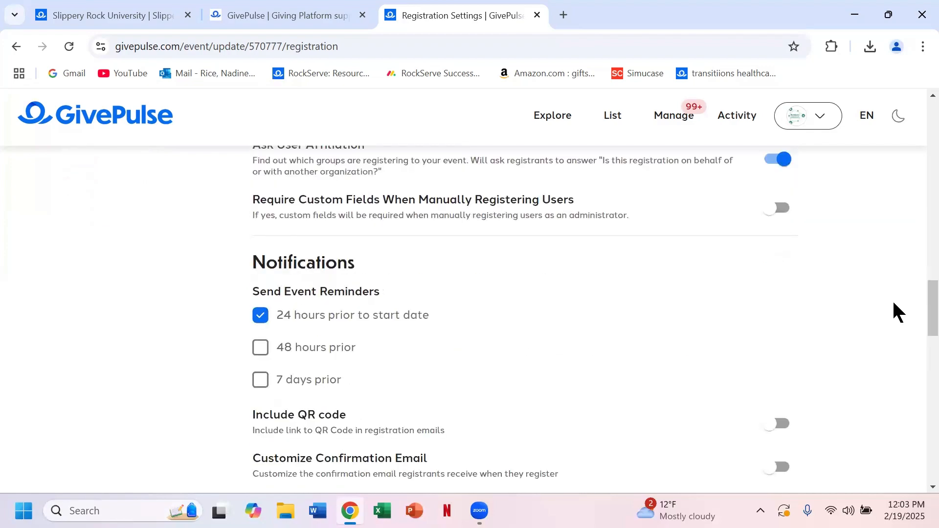
scroll(893, 303, down, 5)
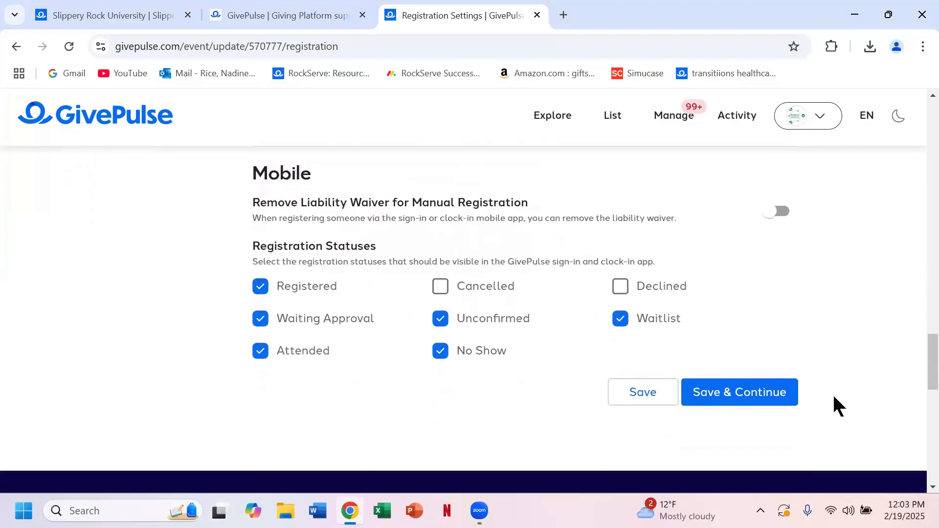
click(769, 399)
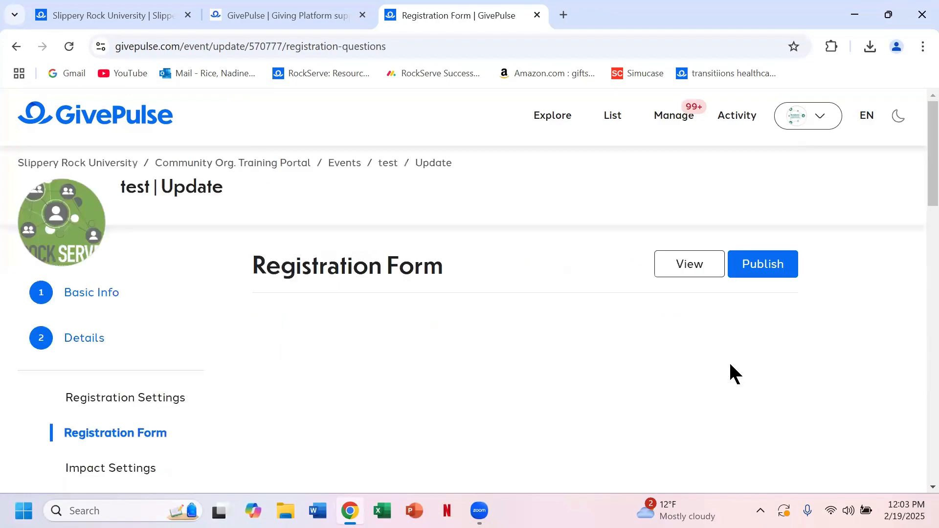
Look over the available registration field types and add a Radiolist Group field to the form
scroll(877, 389, down, 3)
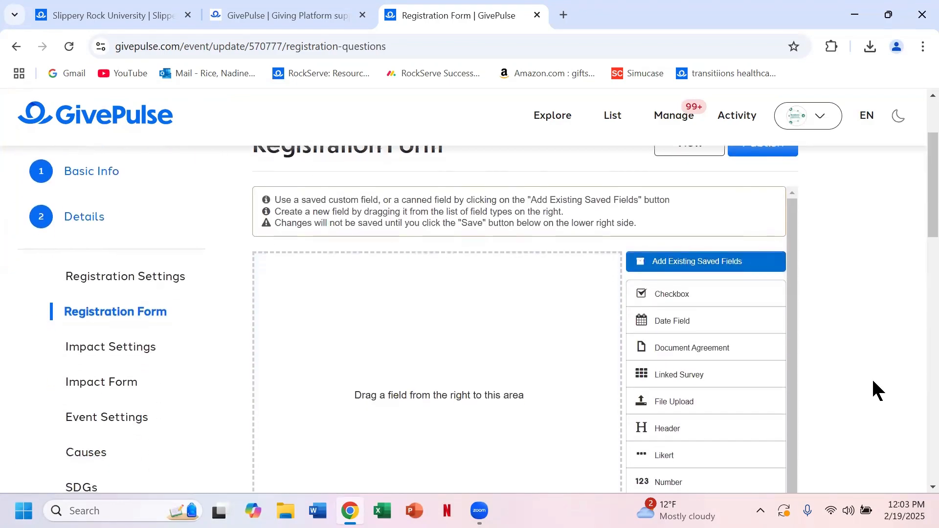
scroll(875, 389, up, 1)
scroll(877, 390, down, 1)
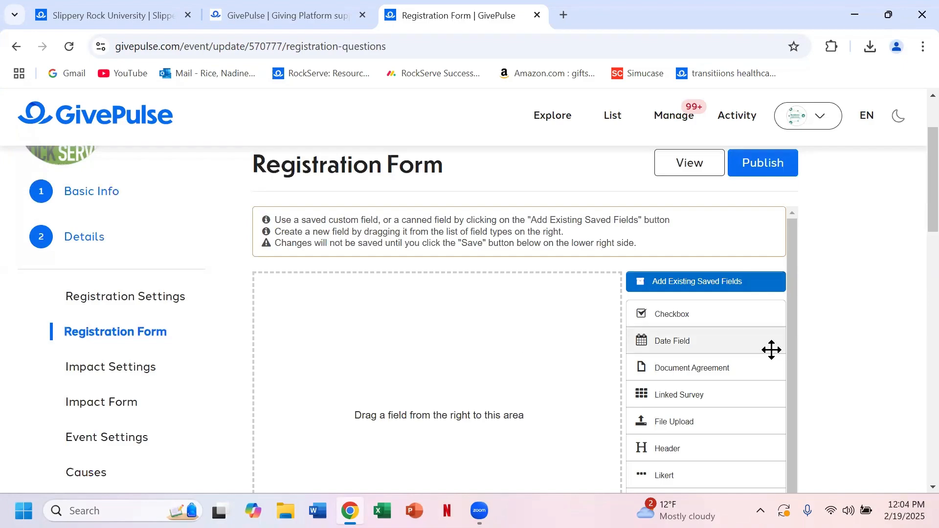
scroll(887, 421, down, 2)
scroll(886, 414, down, 3)
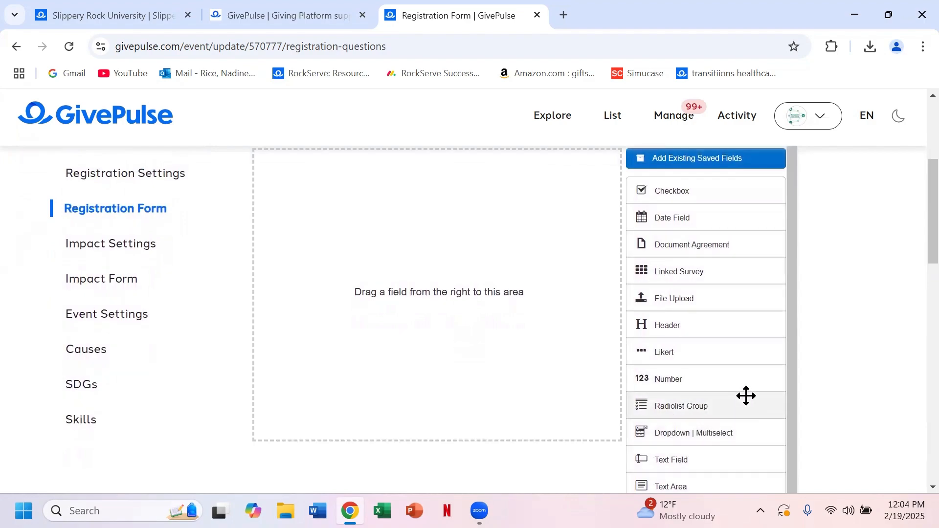
drag(746, 396, 406, 186)
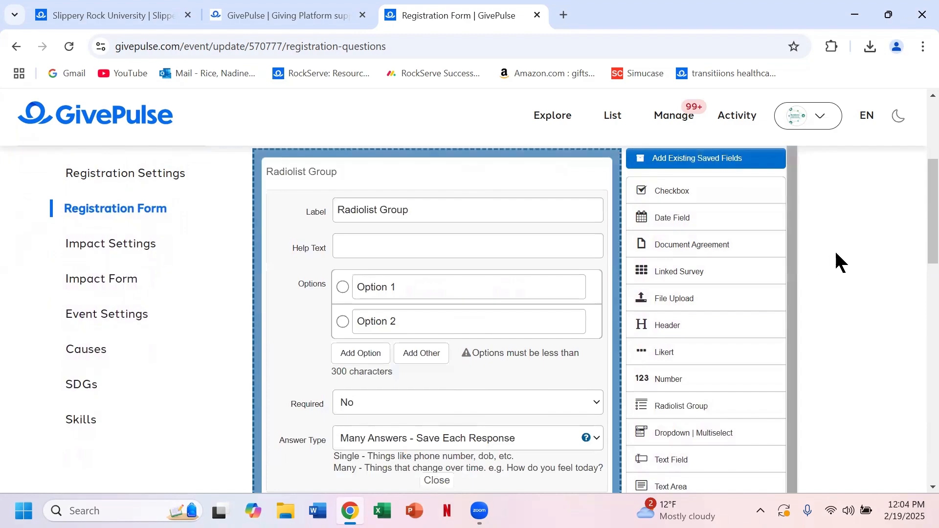
Label the new radiolist field "What is your tshirt shize?" using the suggested earlier entry
scroll(836, 259, up, 1)
drag(440, 259, 319, 261)
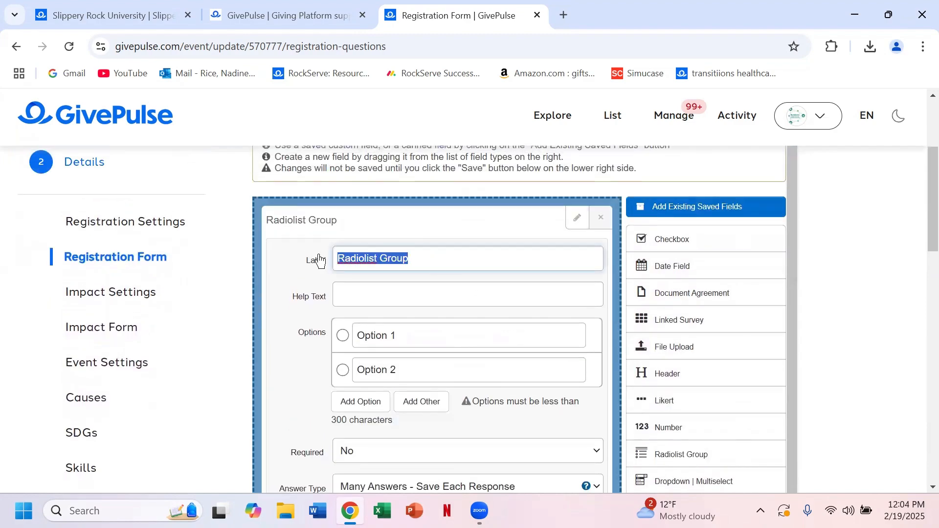
text(Wh)
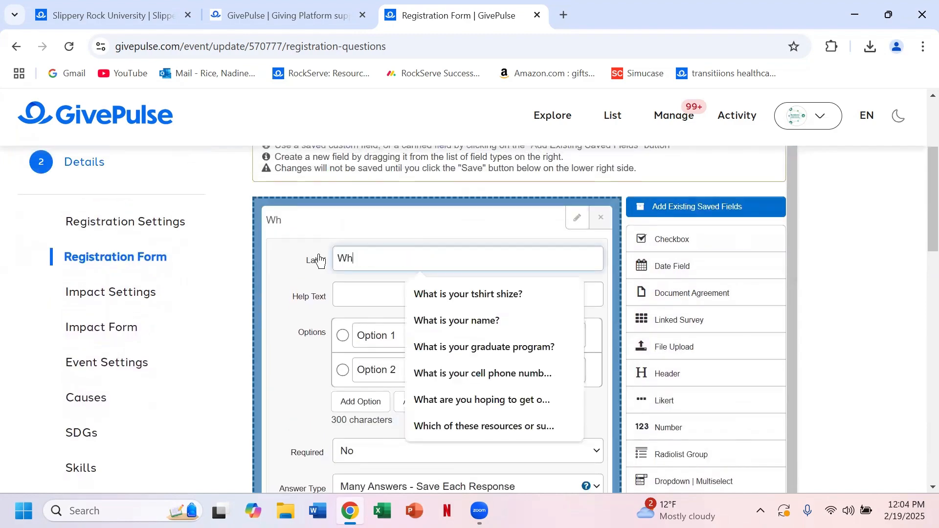
click(499, 294)
Rename the T-shirt question's two default options to Small and Medium
drag(455, 333, 342, 335)
text(Small)
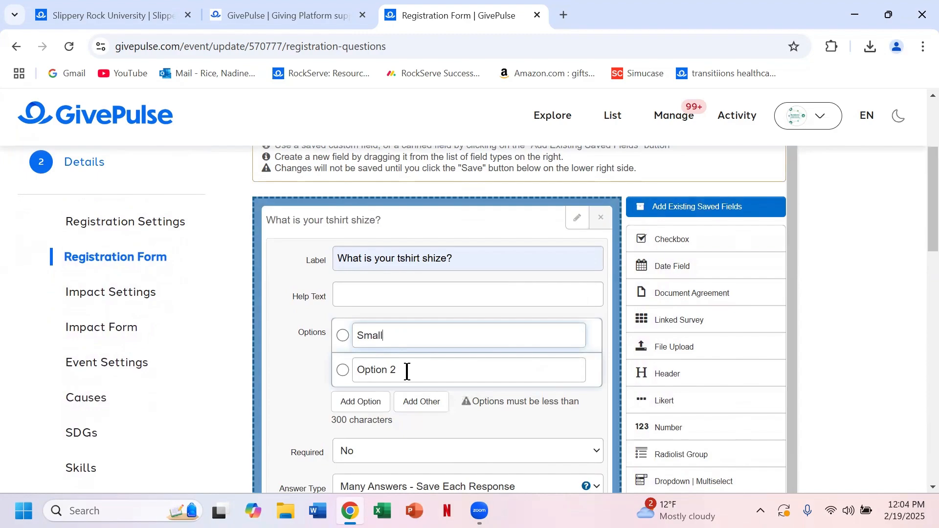
drag(404, 370, 348, 369)
text(Medium)
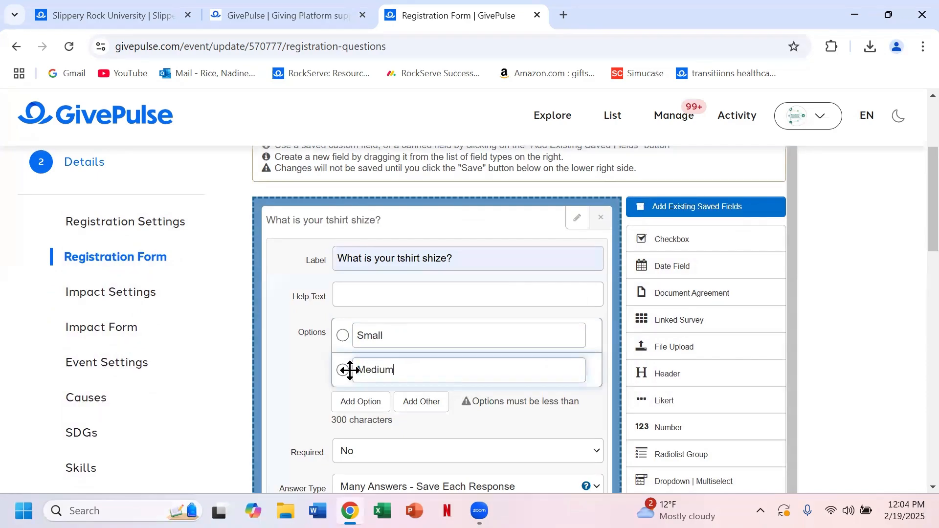
Add two more options, Large and XL, to the T-shirt size question
click(360, 401)
click(404, 399)
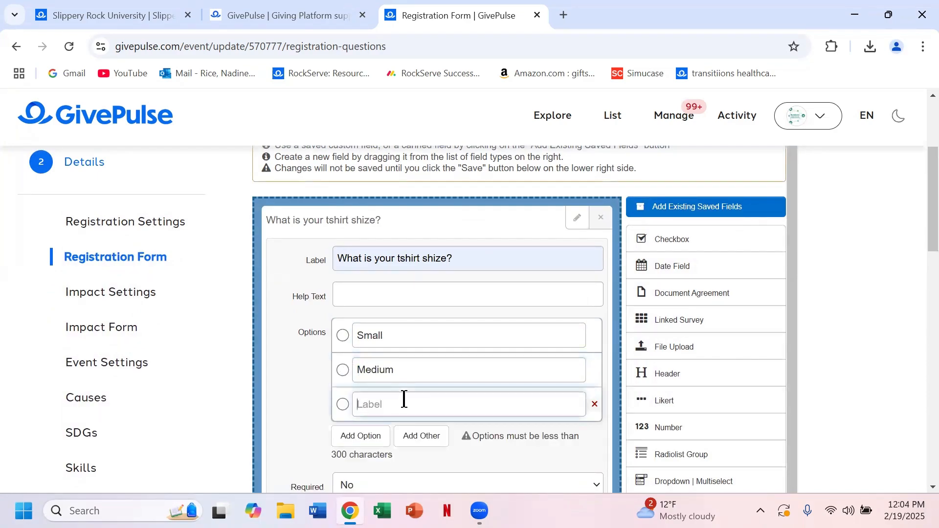
text(Large)
click(364, 435)
click(381, 443)
text(XL)
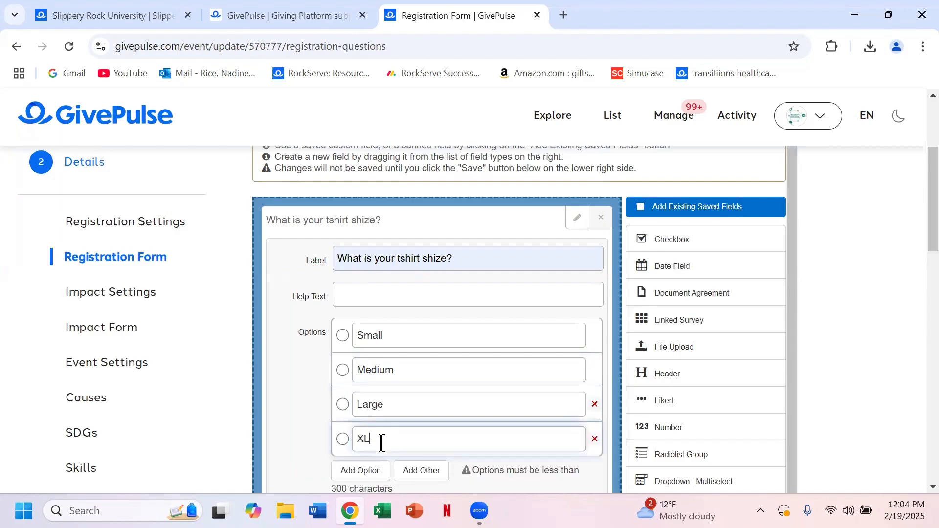
Add the options XXl and XXXL to the end of the T-shirt size list
scroll(381, 442, down, 1)
click(373, 429)
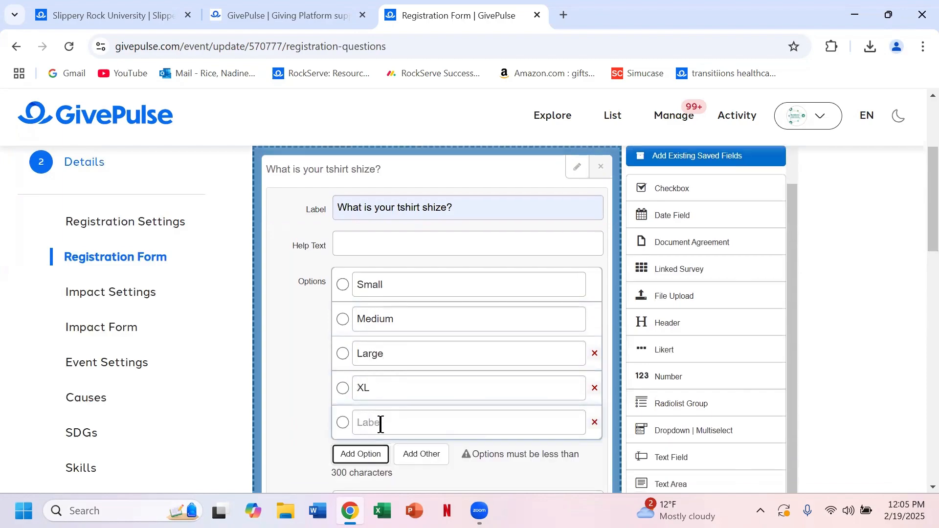
click(382, 423)
text(XXl)
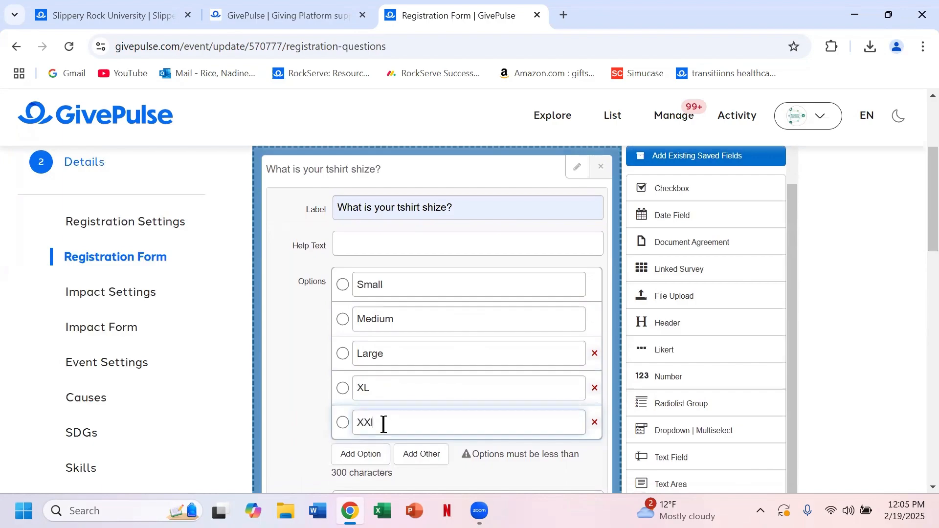
scroll(383, 424, down, 1)
click(369, 403)
click(380, 407)
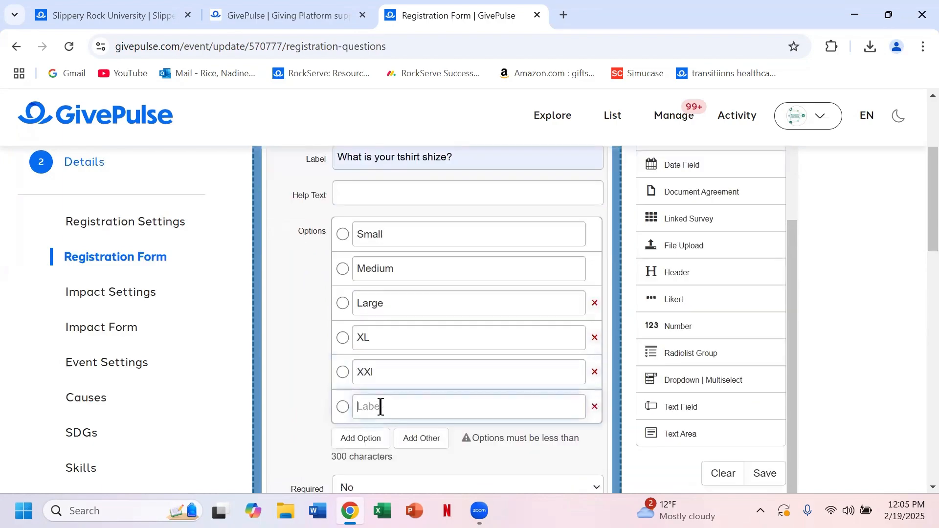
text(XXXl)
Make the T-shirt question required and close its field editor
scroll(381, 407, down, 1)
scroll(381, 407, down, 2)
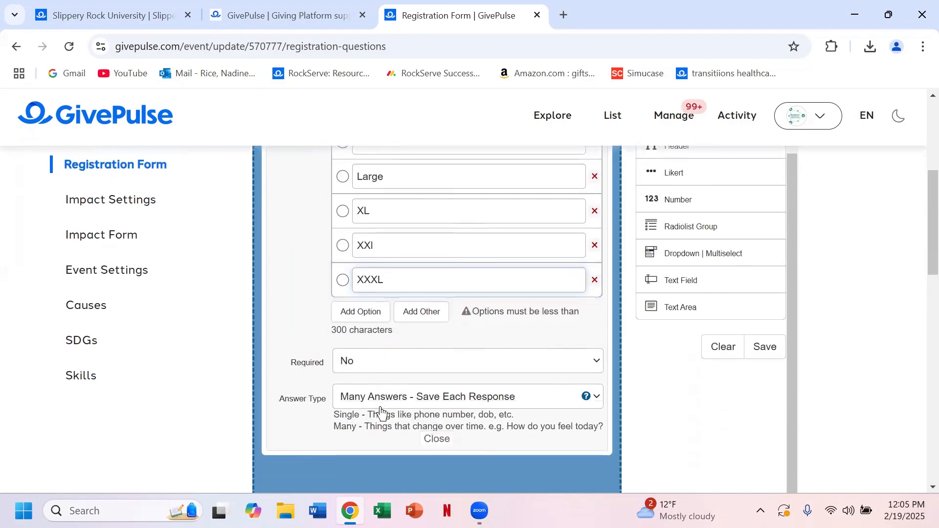
scroll(568, 320, up, 3)
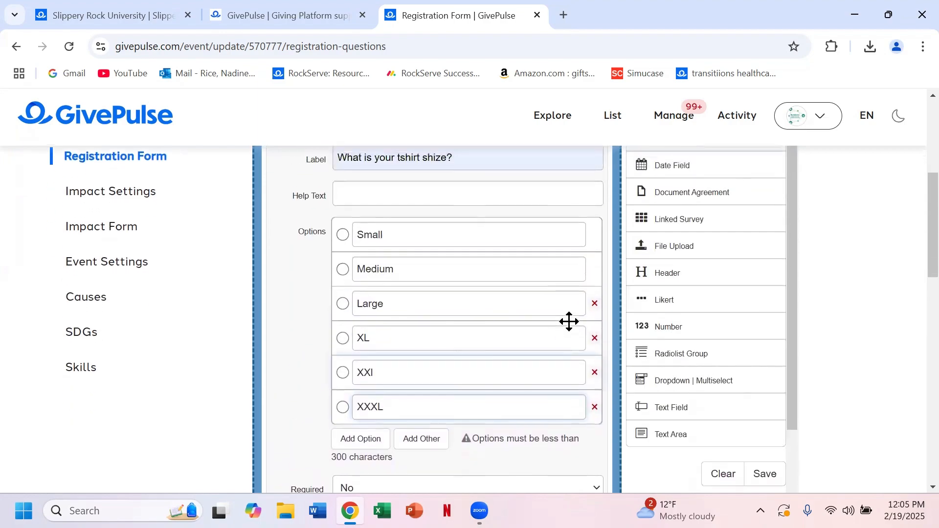
scroll(294, 391, down, 3)
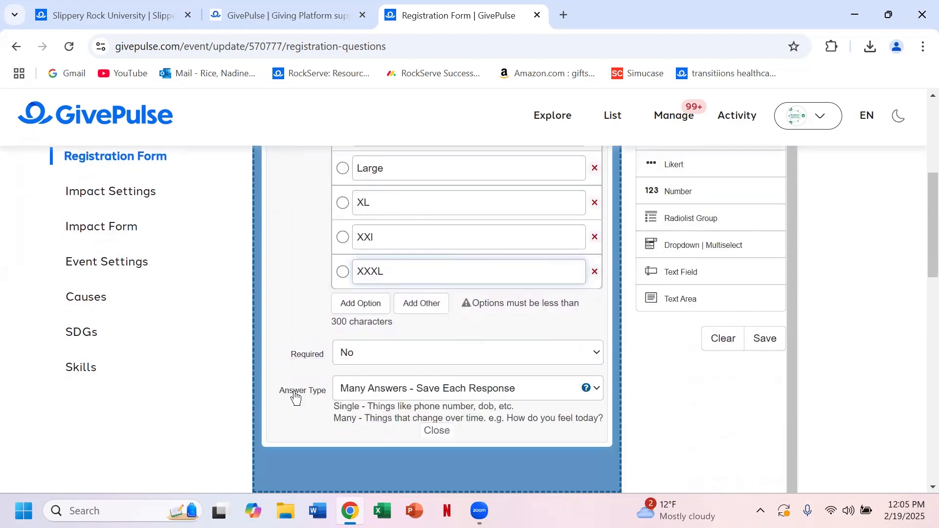
click(394, 362)
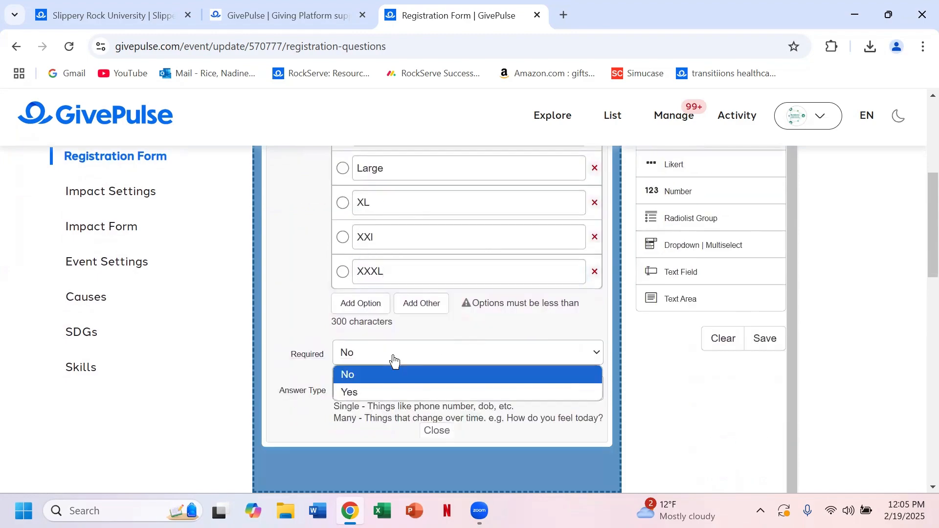
click(392, 395)
click(437, 431)
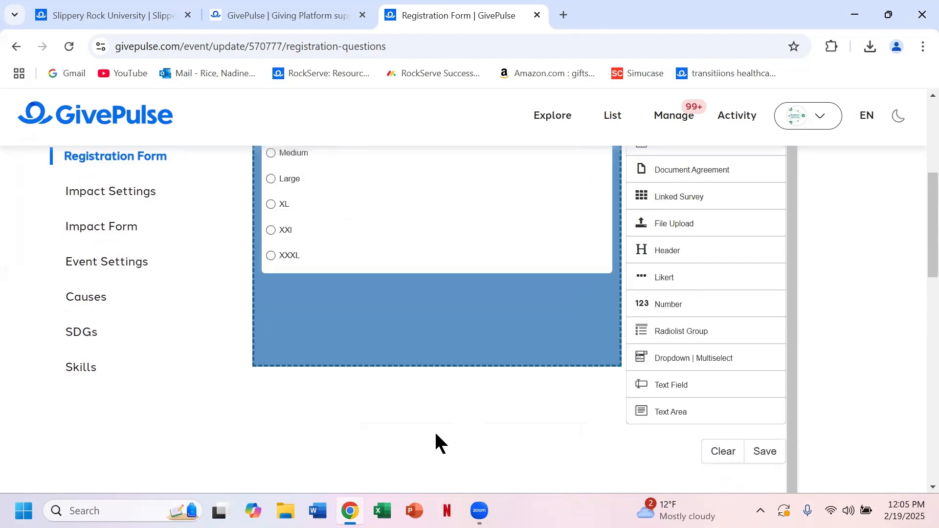
Save the registration form with the new T-shirt question
scroll(589, 435, down, 3)
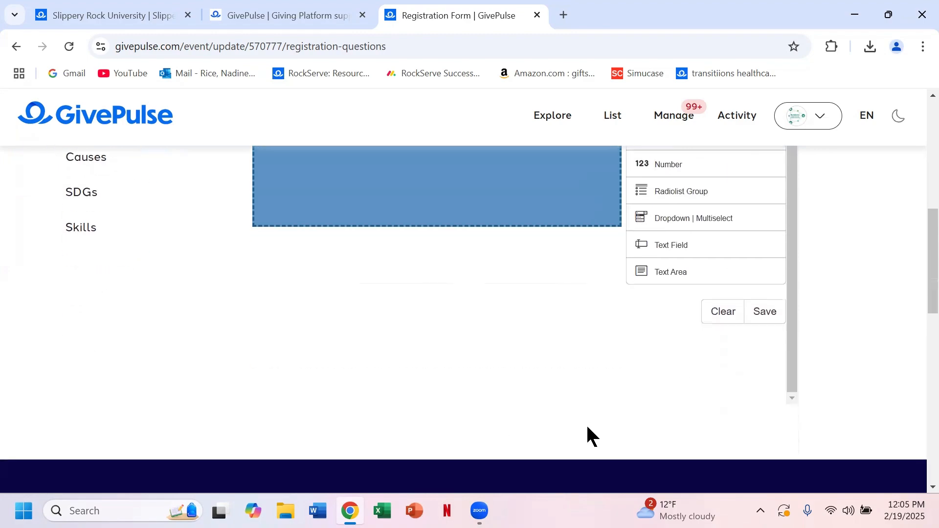
click(778, 319)
scroll(548, 328, up, 4)
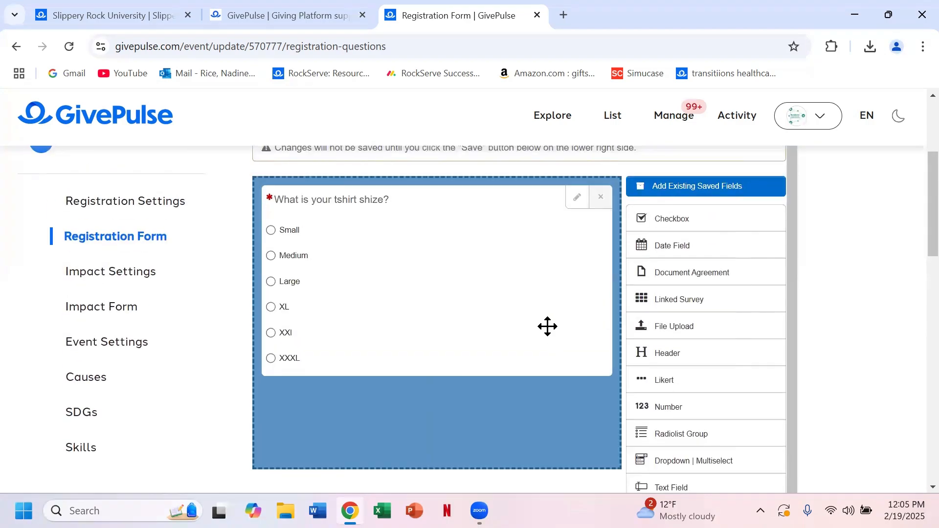
Open the event's impact settings and review the general options, from who can create impacts to sharing them
click(102, 272)
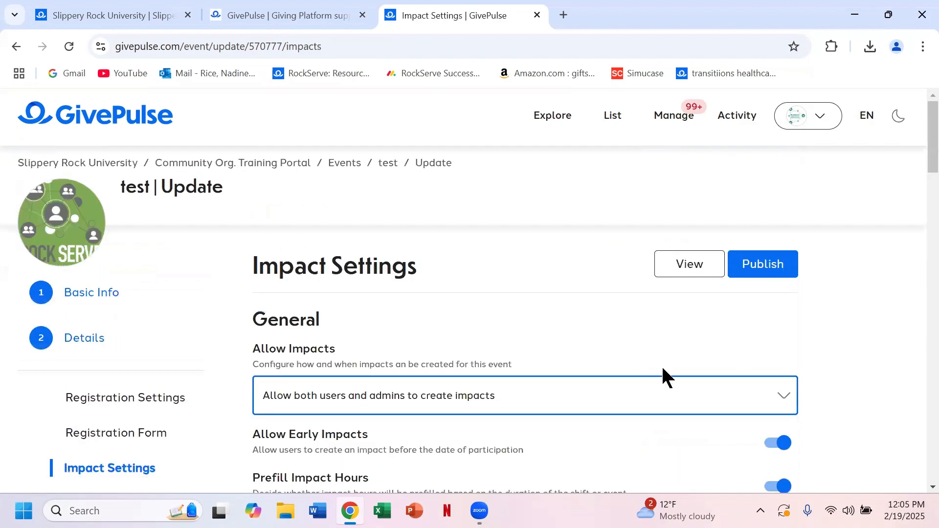
scroll(664, 371, down, 3)
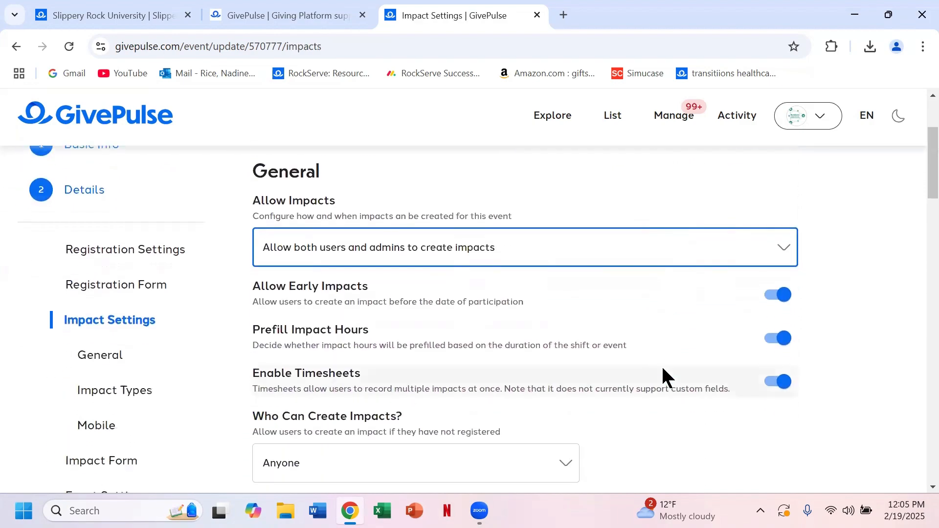
scroll(664, 370, down, 1)
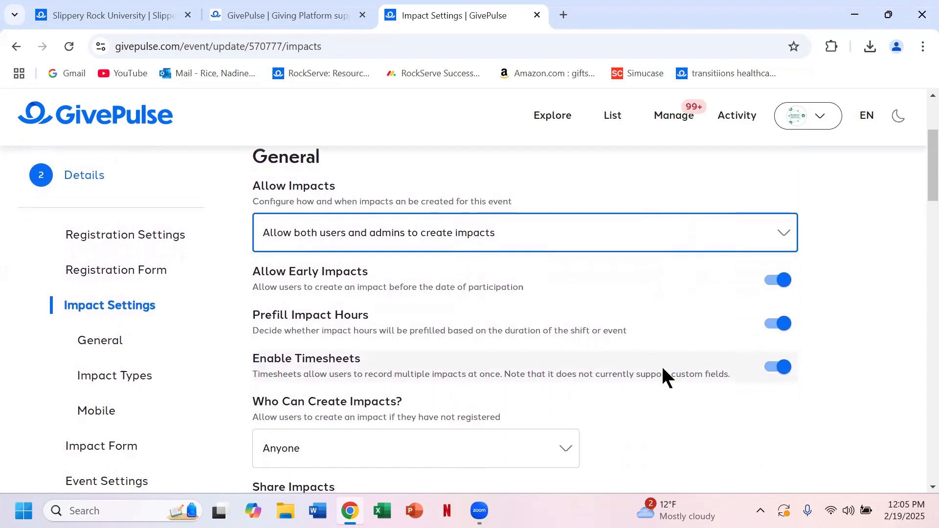
scroll(664, 370, down, 1)
scroll(663, 368, down, 1)
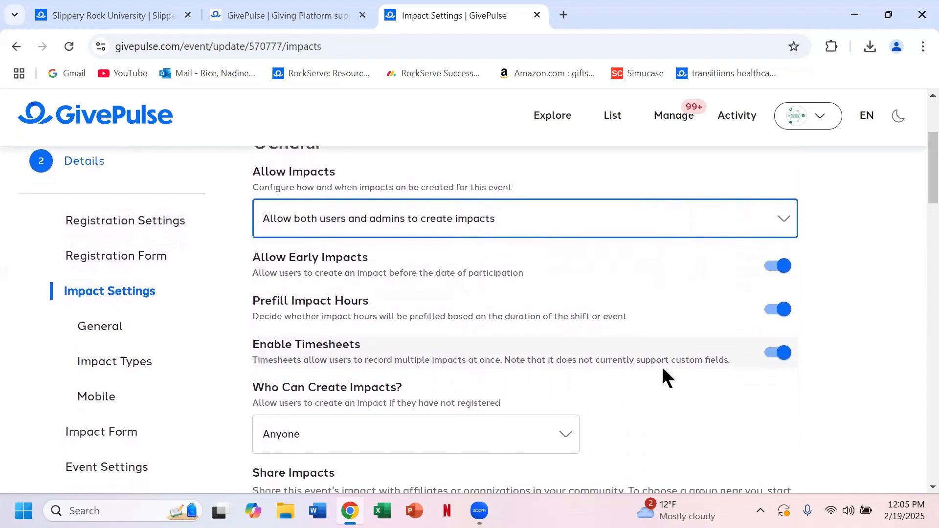
scroll(663, 370, down, 2)
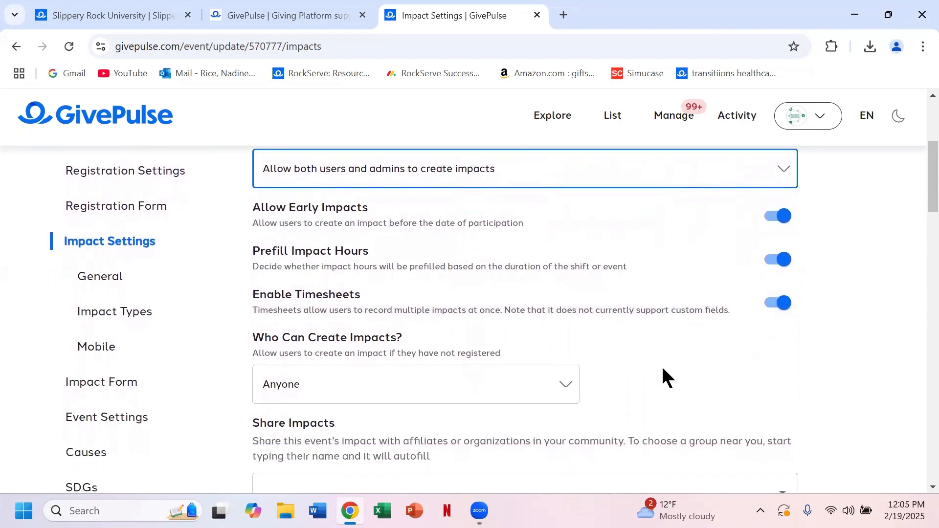
scroll(662, 368, down, 2)
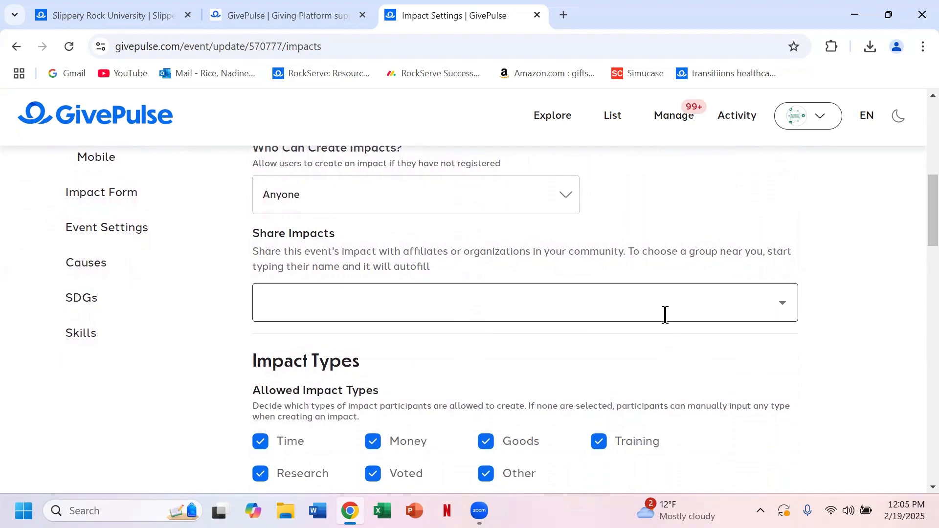
Review the impact types, post-event email and mobile clockout settings, and save them to continue to the impact form
scroll(803, 424, down, 2)
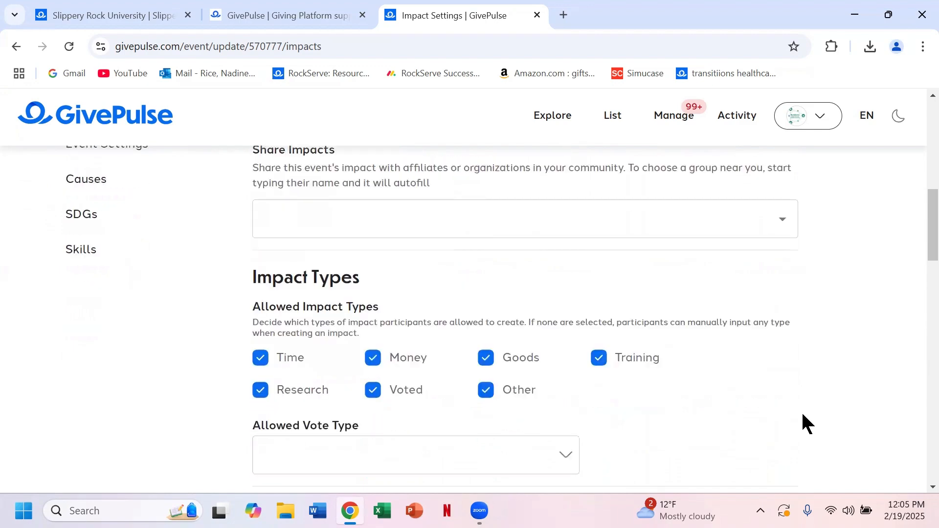
scroll(806, 424, down, 3)
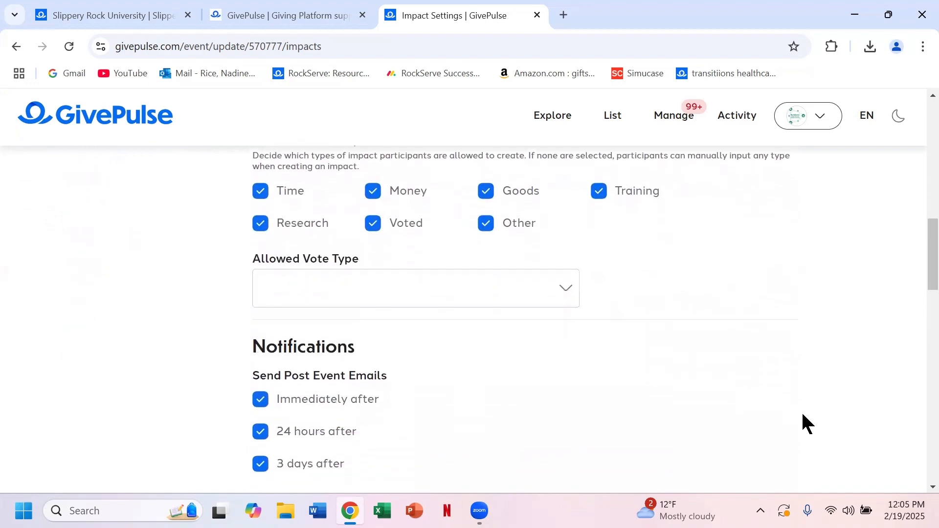
scroll(806, 423, down, 3)
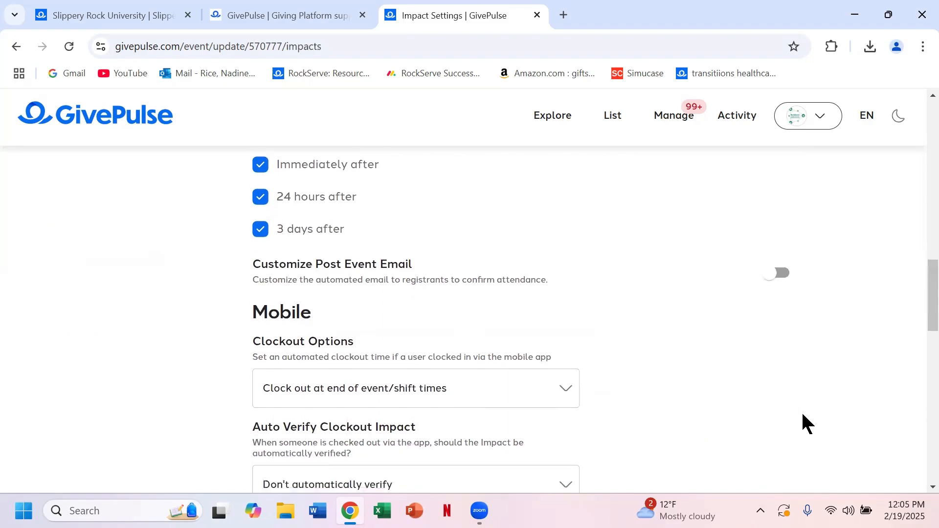
scroll(806, 424, down, 2)
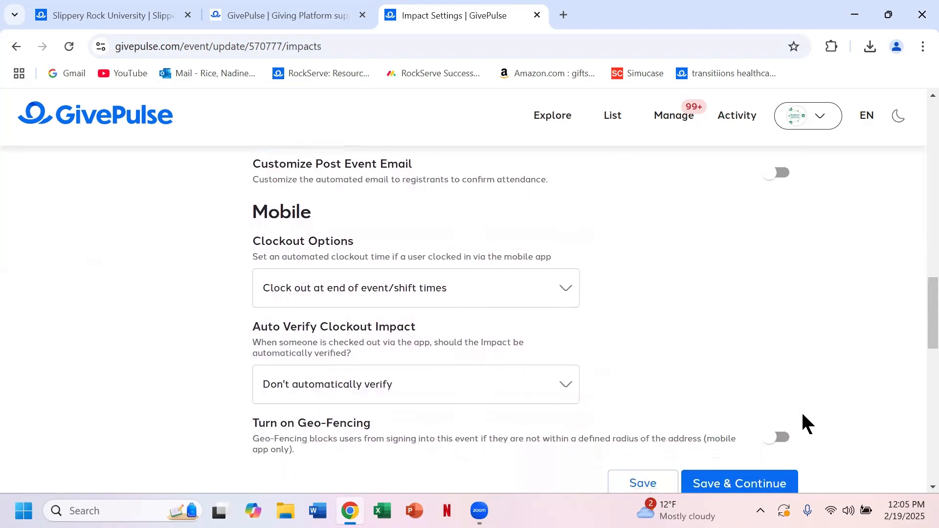
scroll(806, 424, down, 1)
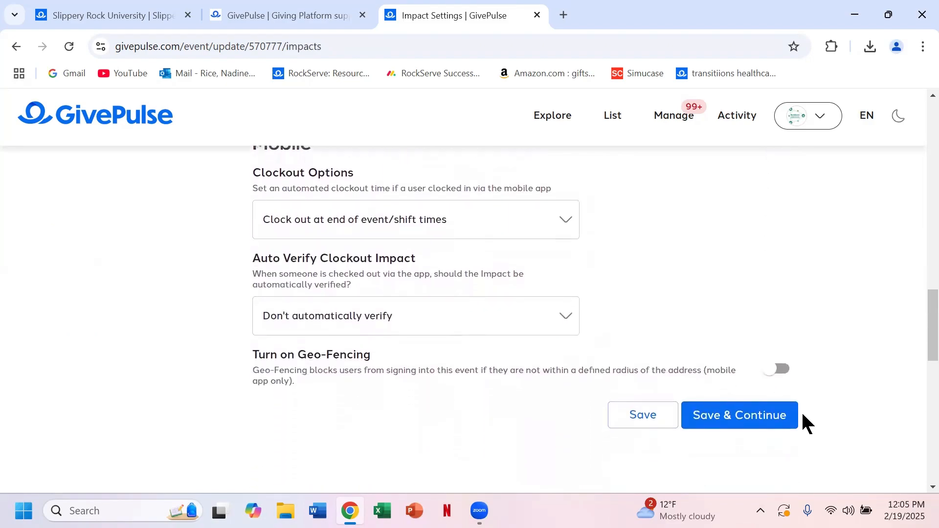
scroll(803, 414, down, 2)
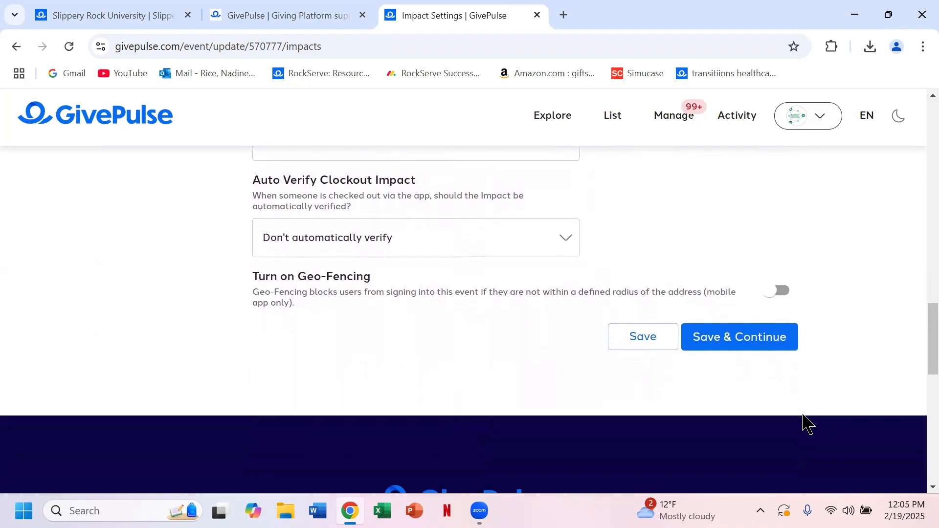
click(735, 338)
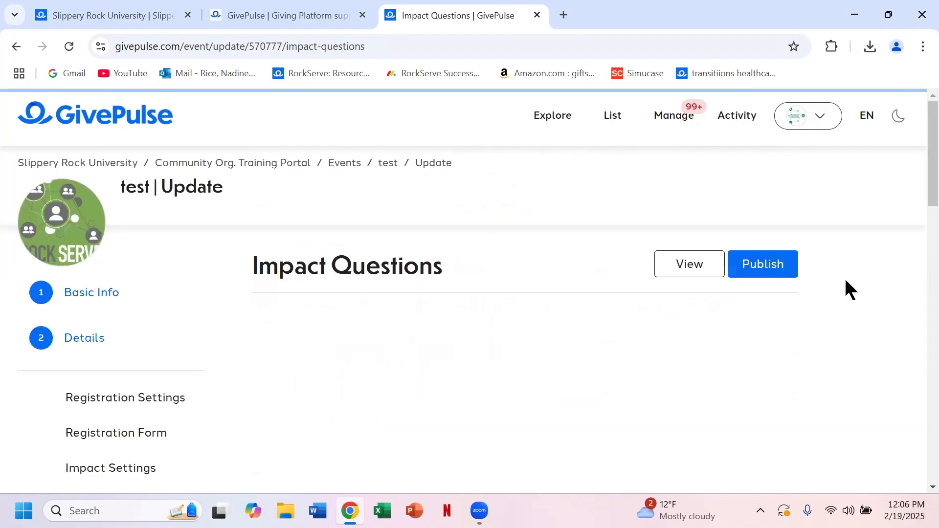
Look over the available impact form field types and add a Text Area field to the form
scroll(866, 427, down, 2)
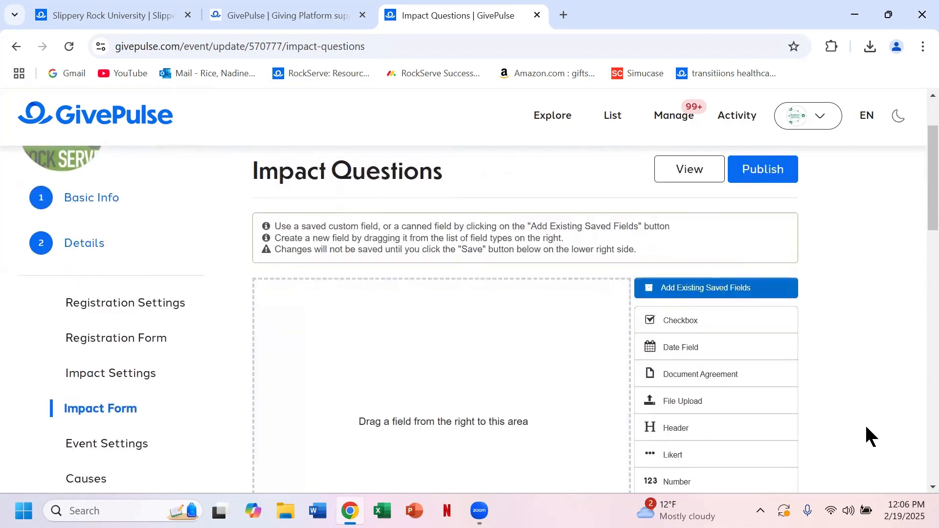
scroll(866, 428, down, 1)
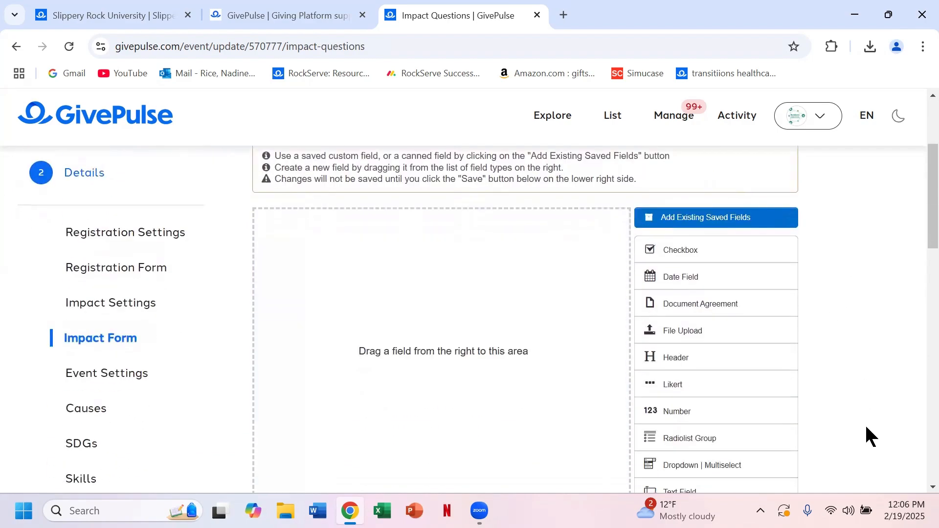
scroll(865, 423, down, 2)
scroll(865, 423, up, 1)
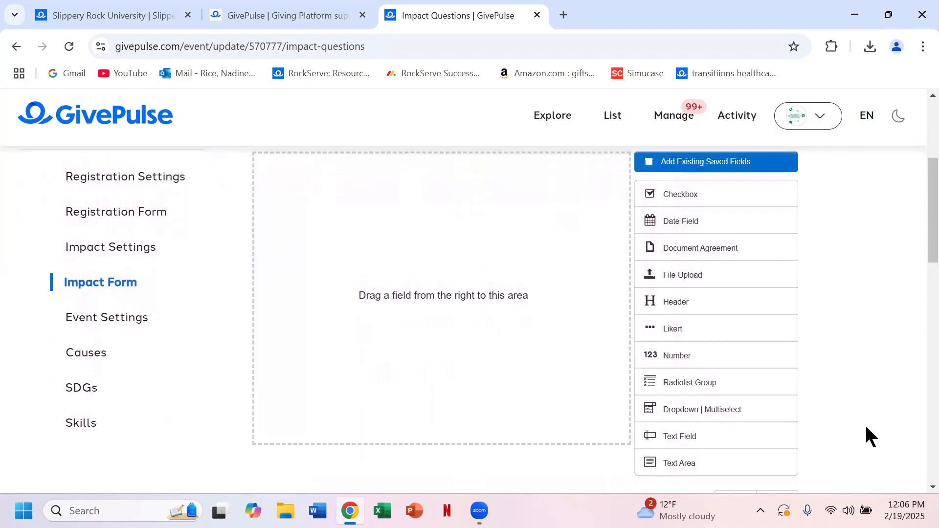
drag(736, 472, 443, 249)
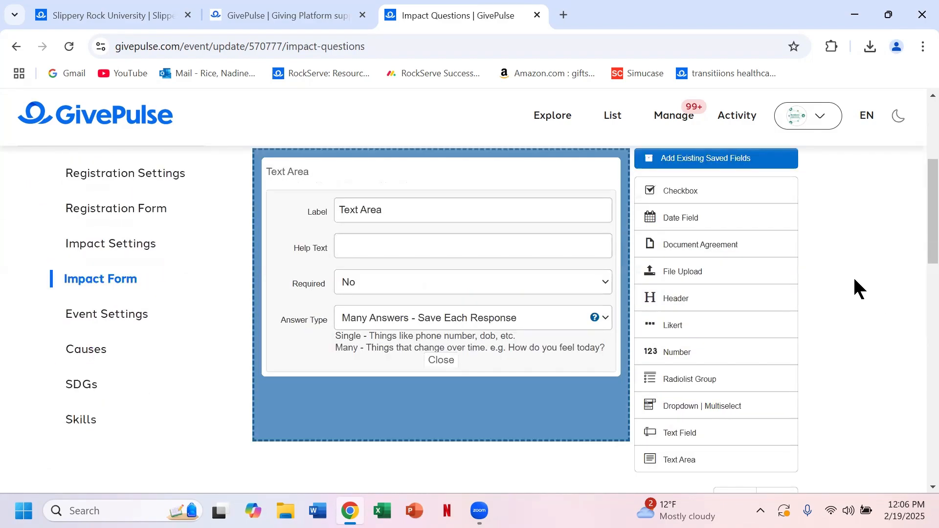
Label the new text area field "What is your opinion on how the event was run?"
drag(422, 217, 306, 233)
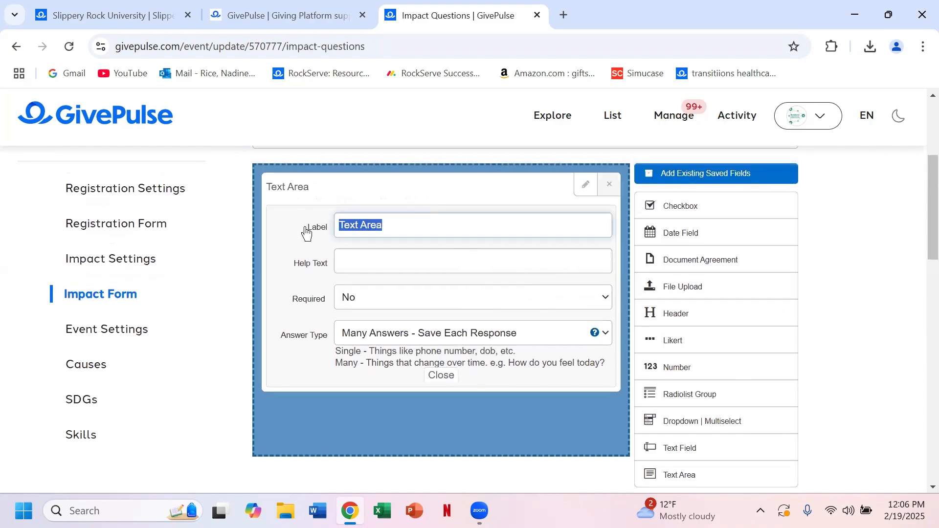
key(BackSpace)
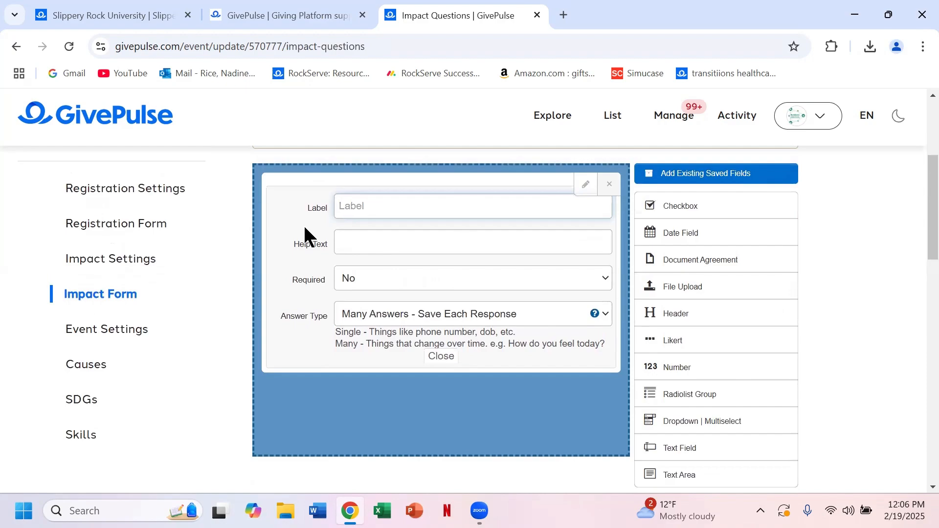
text(What is yuor)
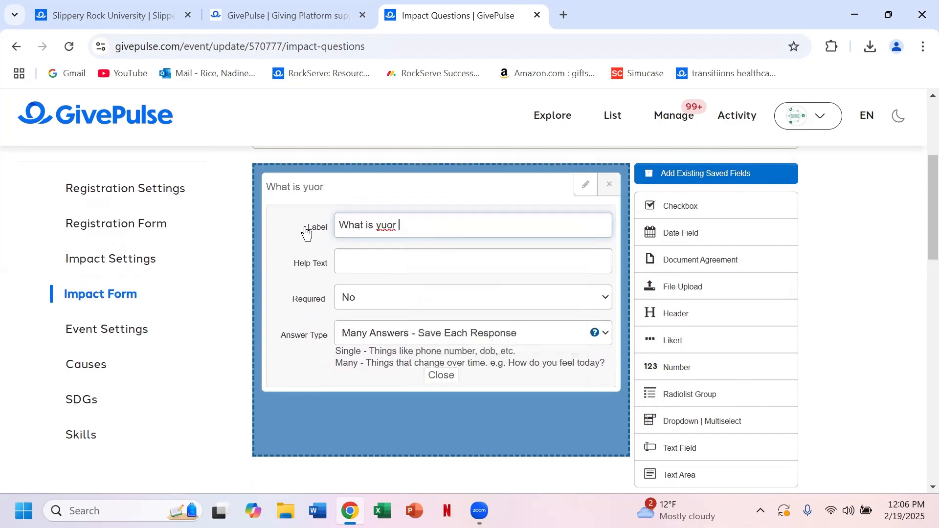
key(BackSpace)
key(BackSpace)
key(BackSpace)
key(BackSpace)
text(our opinion on how the )
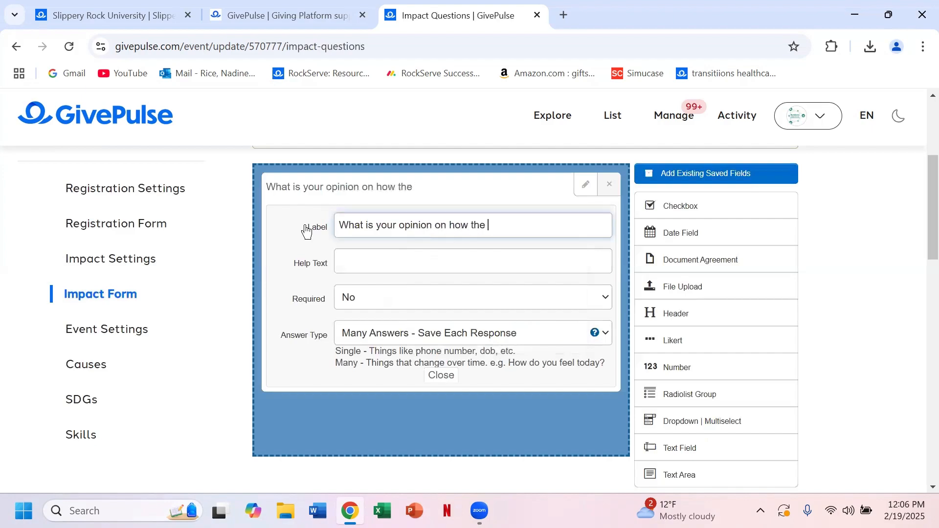
text(event was ru)
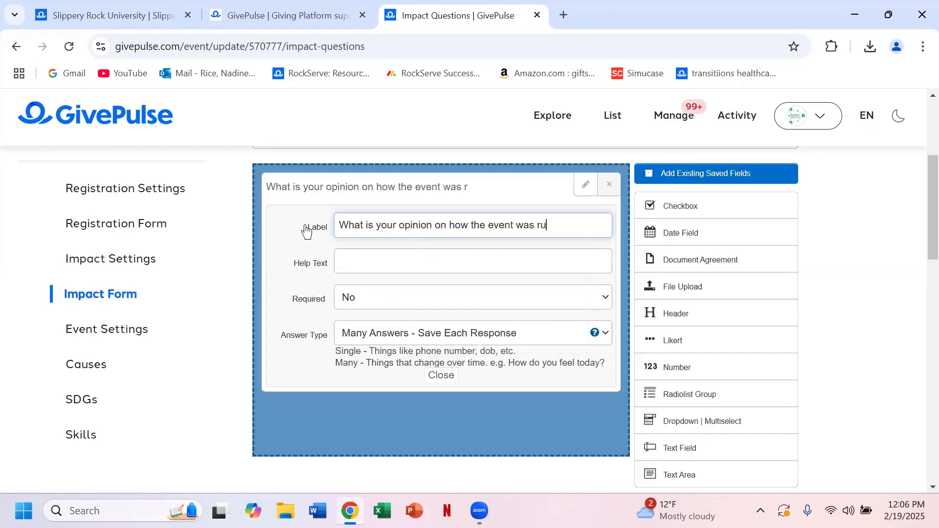
text(n?)
Make the opinion question on the impact form required, close its field editor and save the form
click(425, 307)
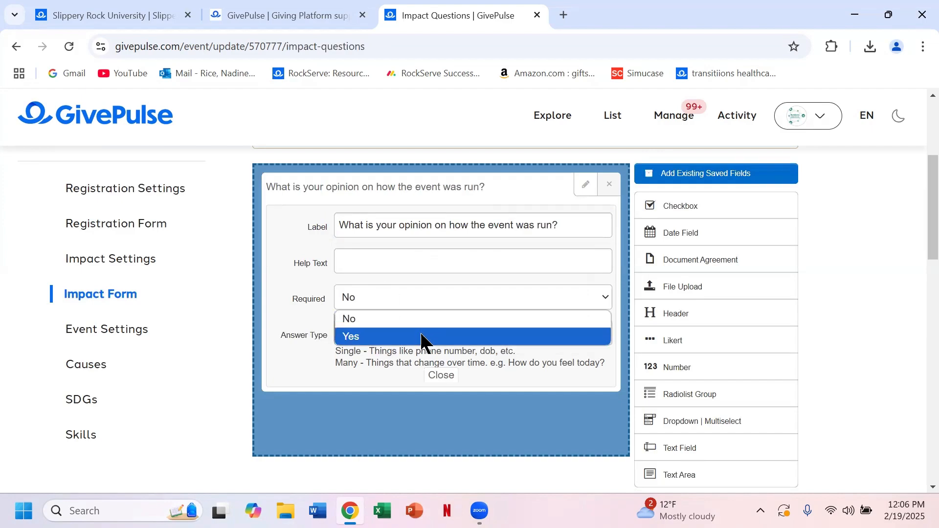
click(421, 337)
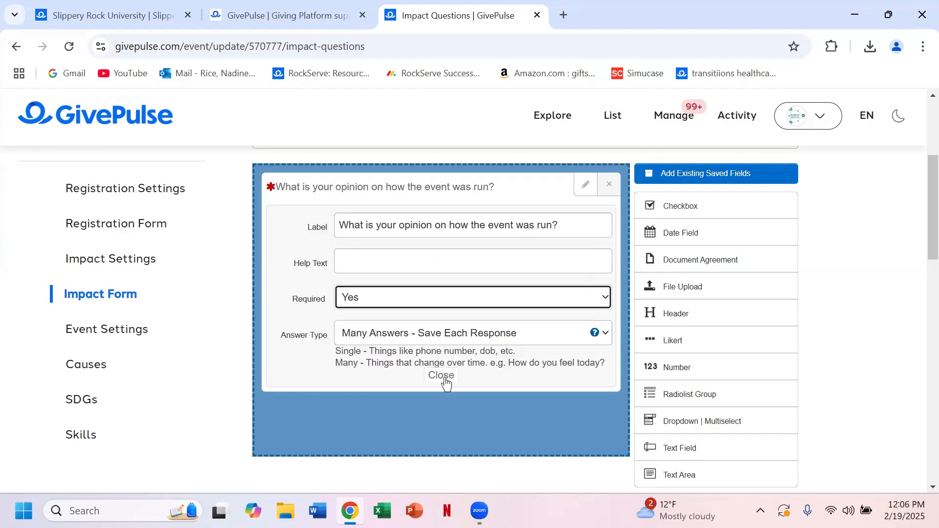
click(444, 378)
scroll(866, 381, down, 3)
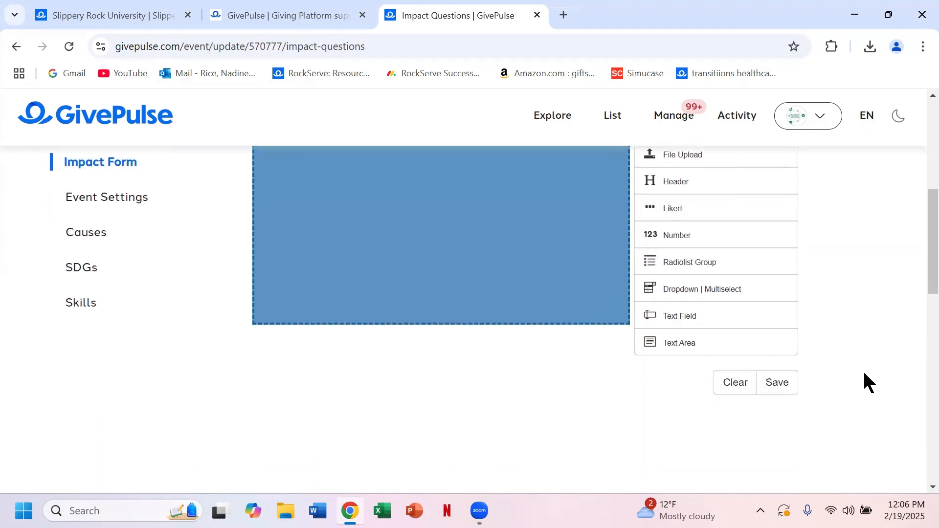
click(775, 385)
scroll(241, 319, up, 3)
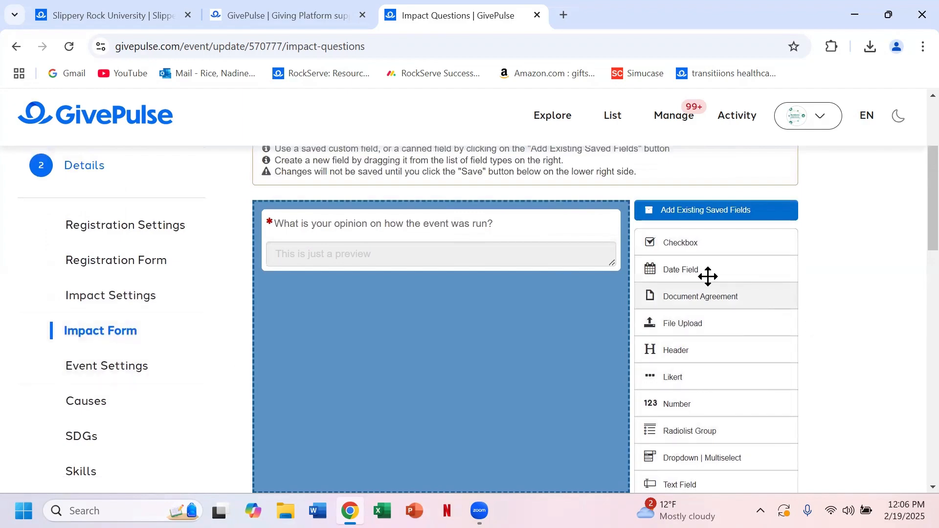
scroll(859, 363, down, 1)
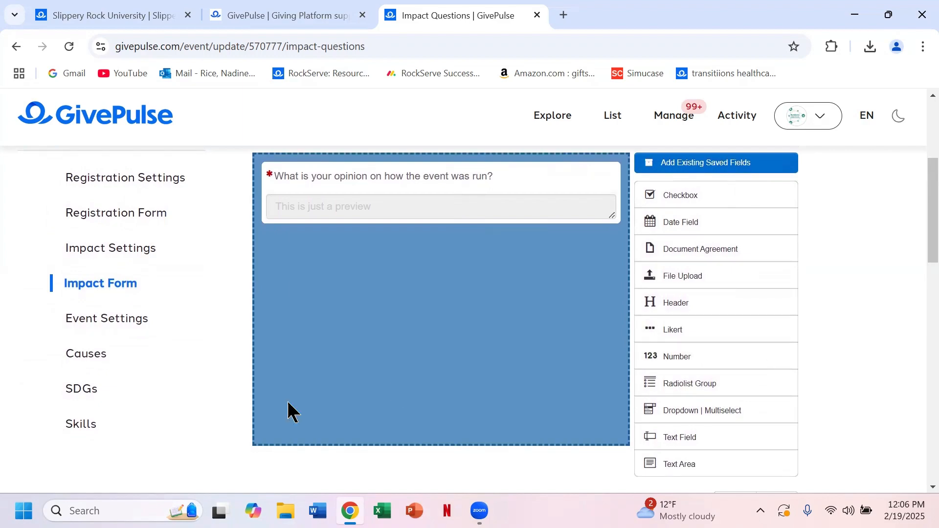
Open the event settings and review the age limit, requirements and requirement details options
click(136, 324)
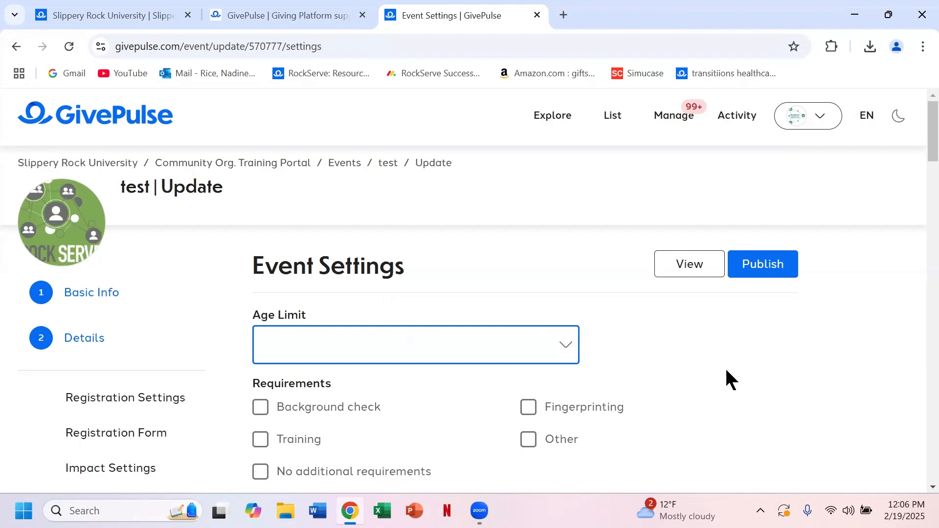
scroll(726, 371, down, 2)
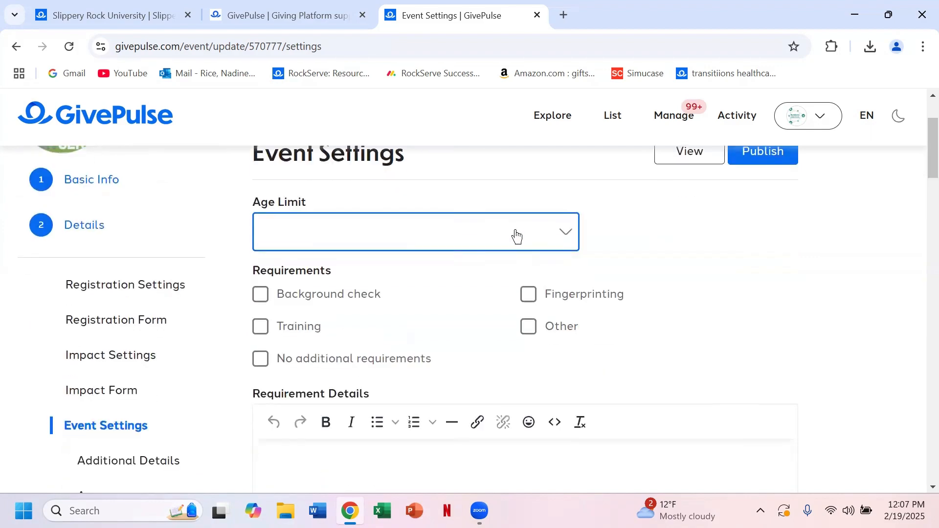
scroll(713, 296, down, 1)
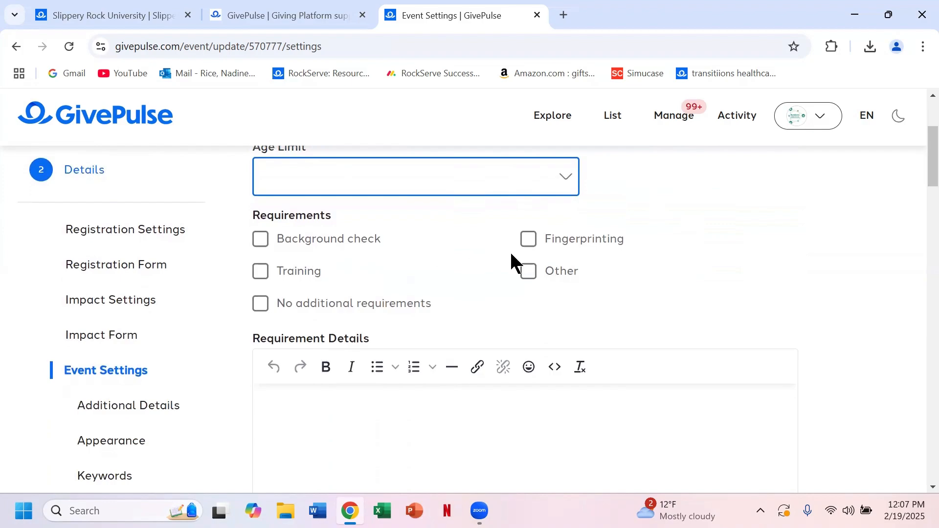
scroll(722, 293, down, 3)
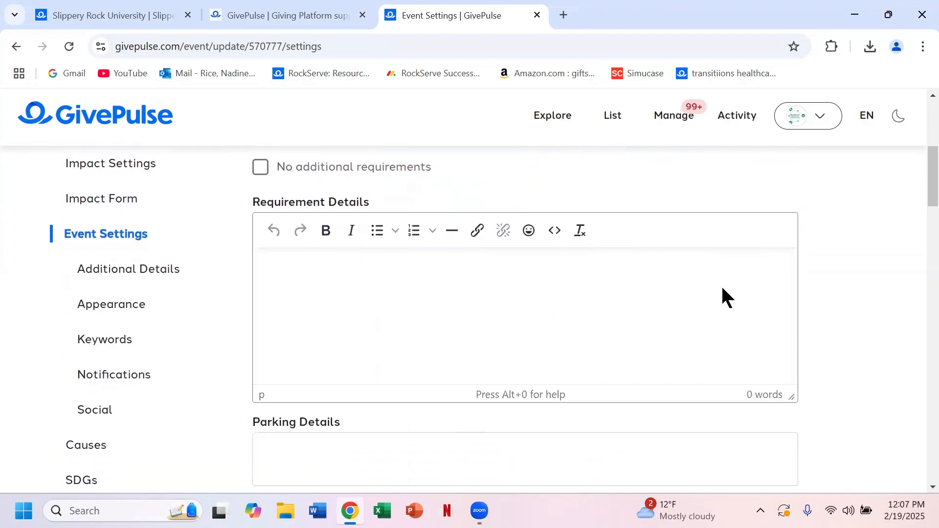
scroll(722, 293, down, 1)
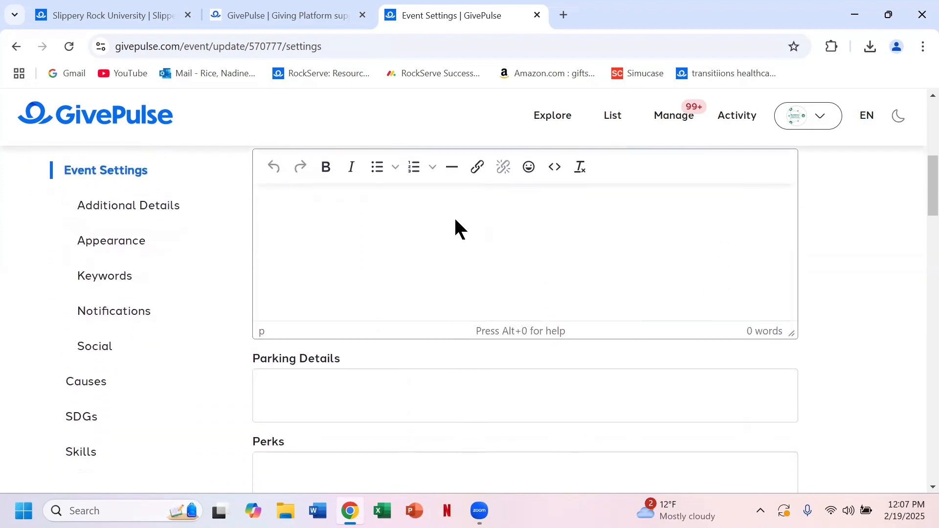
scroll(455, 228, up, 1)
scroll(386, 287, down, 3)
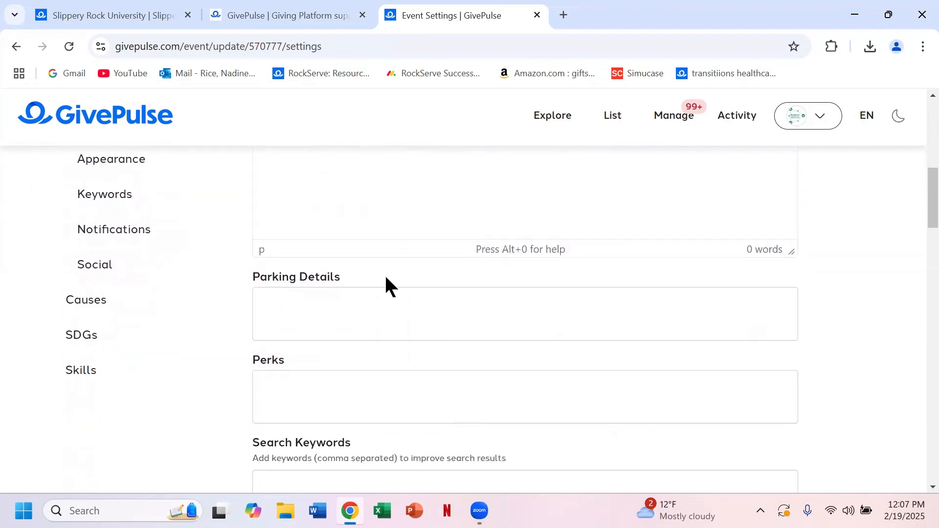
Enter "Park in the back parking lot." as the event's parking details
click(373, 278)
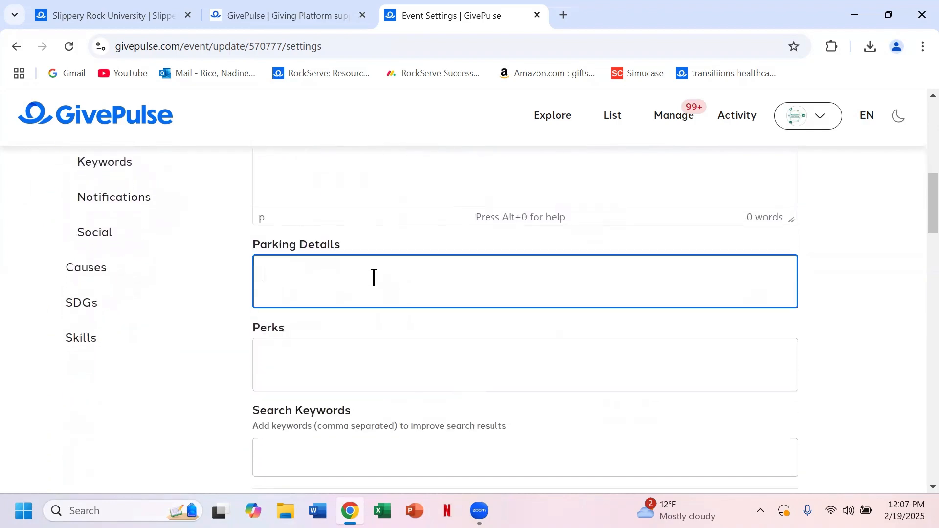
text(Park in the back parkin)
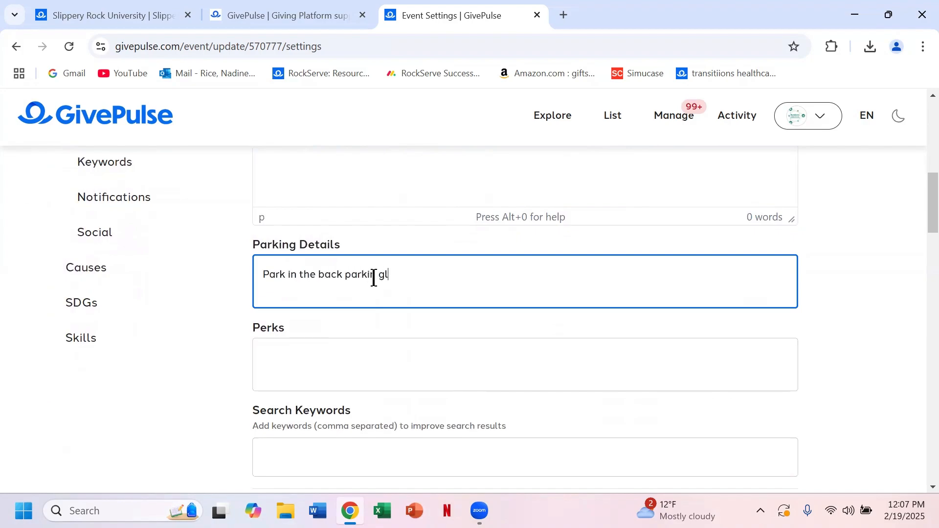
text(gl)
key(BackSpace)
text(lot.)
Review the remaining event settings, from perks and appearance to notifications and social links, and save them to continue to the causes
scroll(825, 363, down, 5)
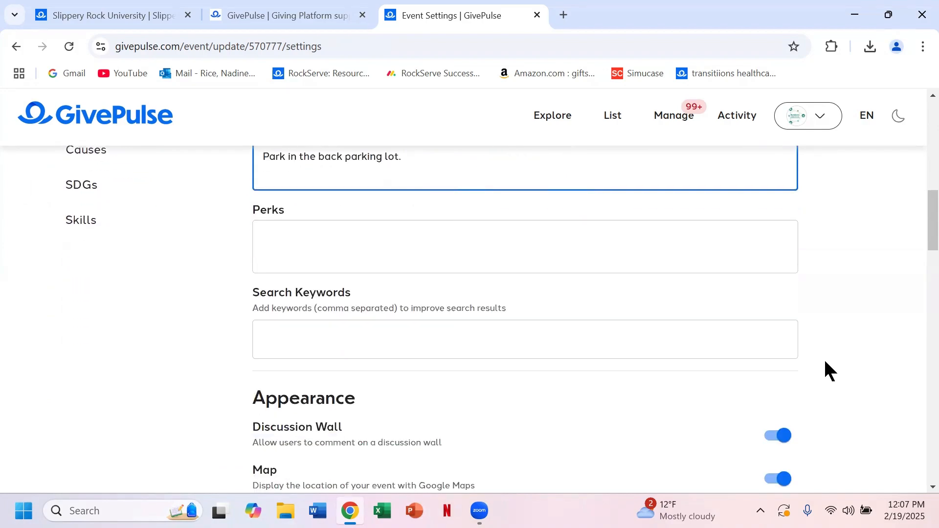
scroll(826, 363, down, 4)
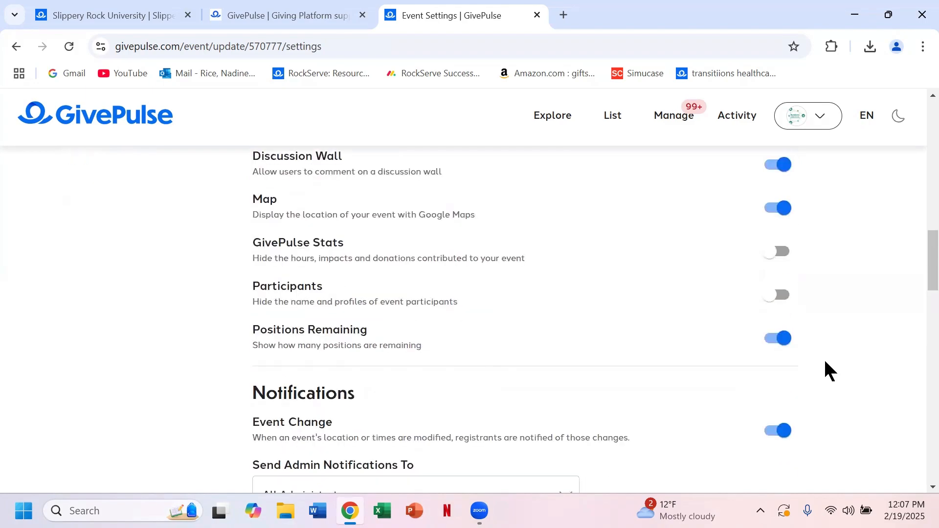
scroll(825, 363, down, 6)
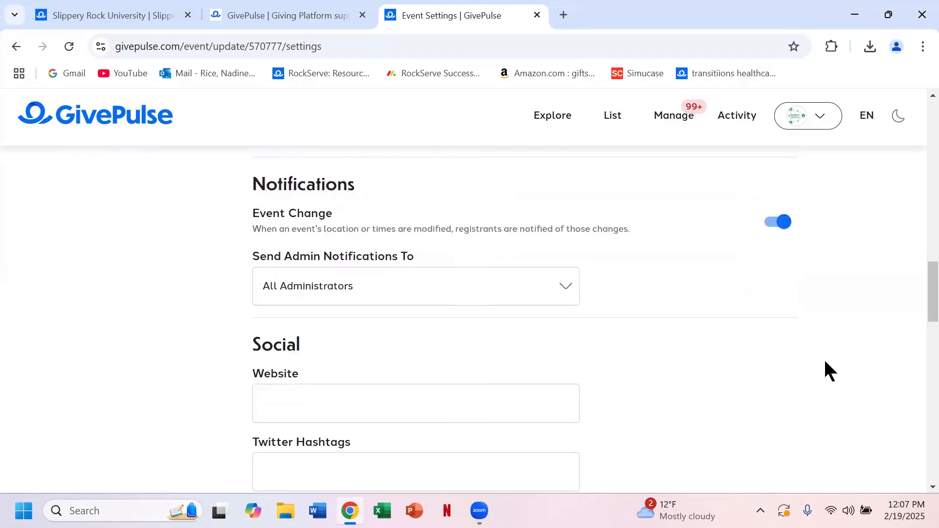
scroll(825, 363, down, 6)
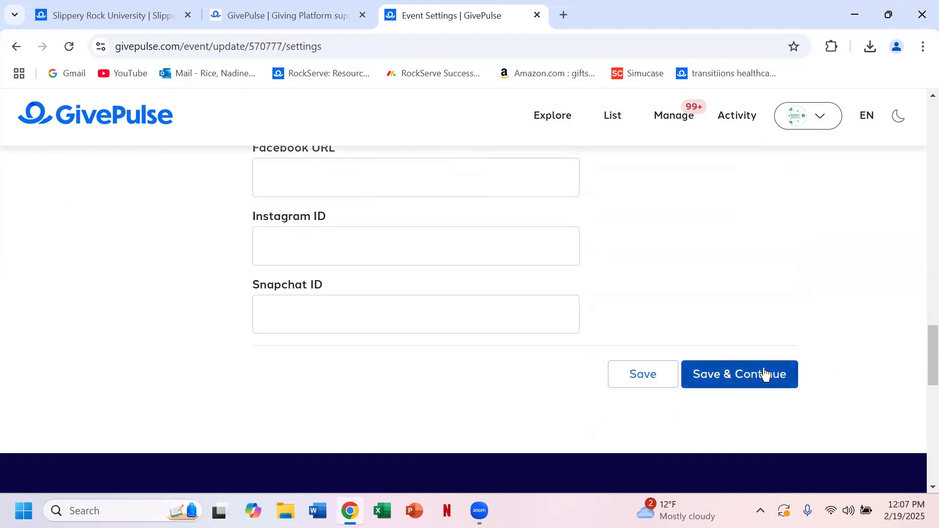
click(766, 375)
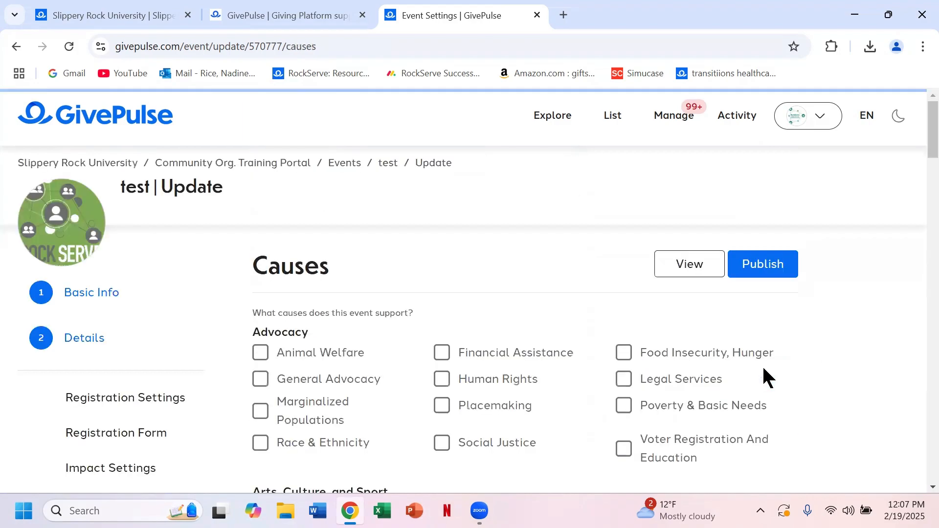
Look over the causes the event can support, from advocacy and arts to children, youth and education
scroll(766, 375, down, 4)
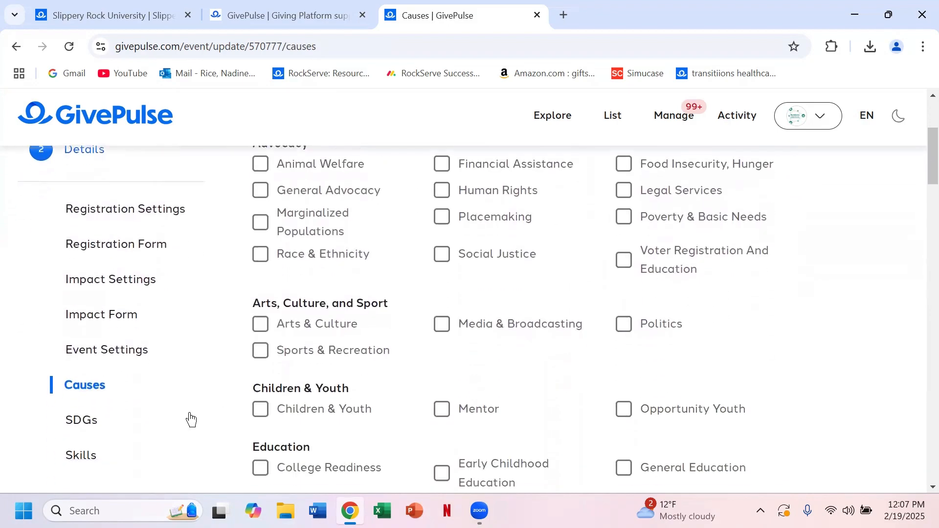
scroll(189, 419, down, 1)
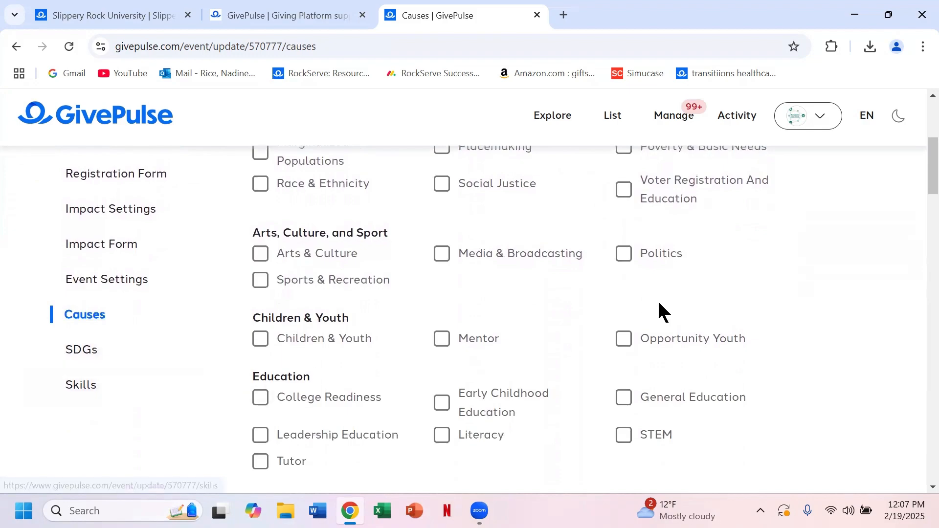
scroll(835, 325, up, 5)
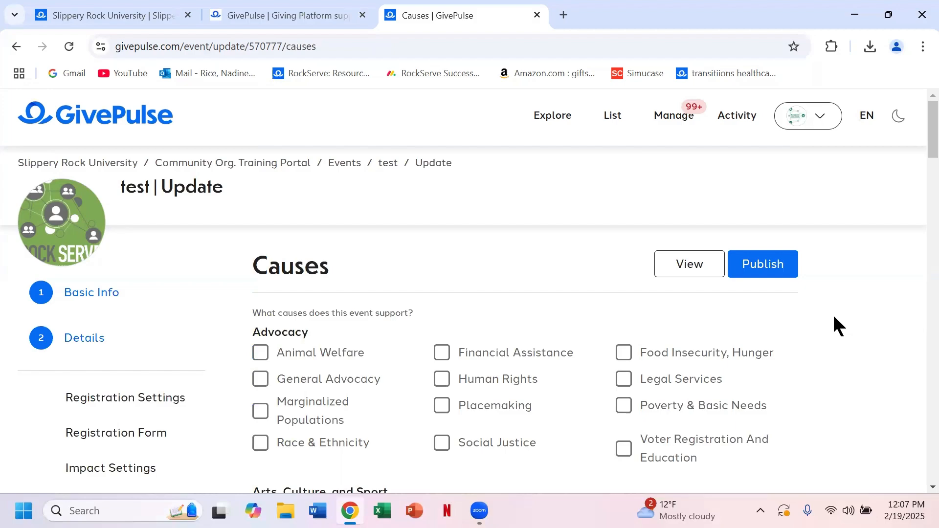
scroll(834, 318, down, 12)
scroll(834, 318, up, 7)
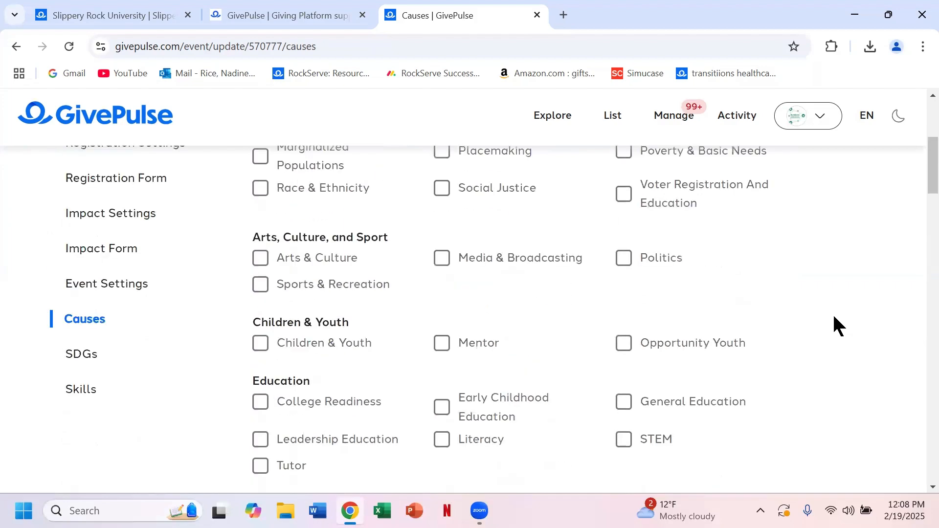
scroll(833, 316, up, 4)
scroll(834, 315, down, 3)
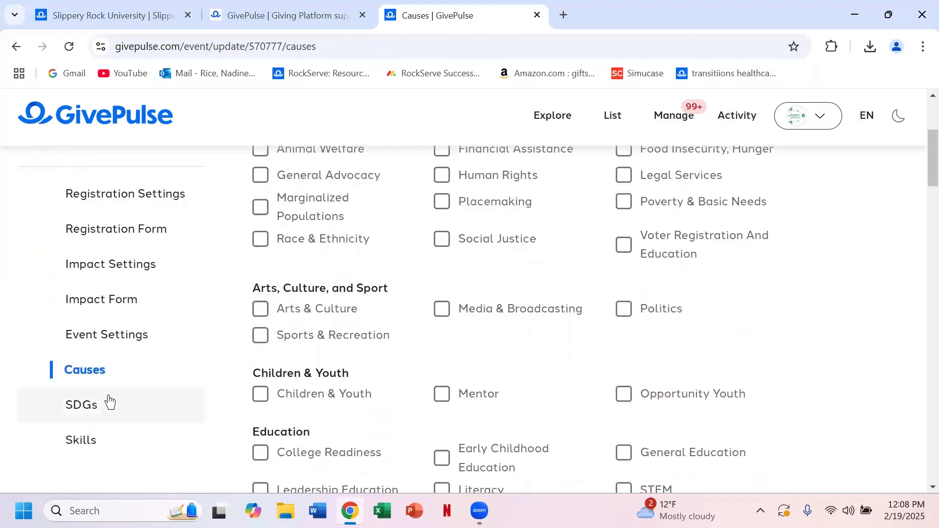
Go through the SDGs to the event's skills page and look over the skills that can be requested
click(109, 402)
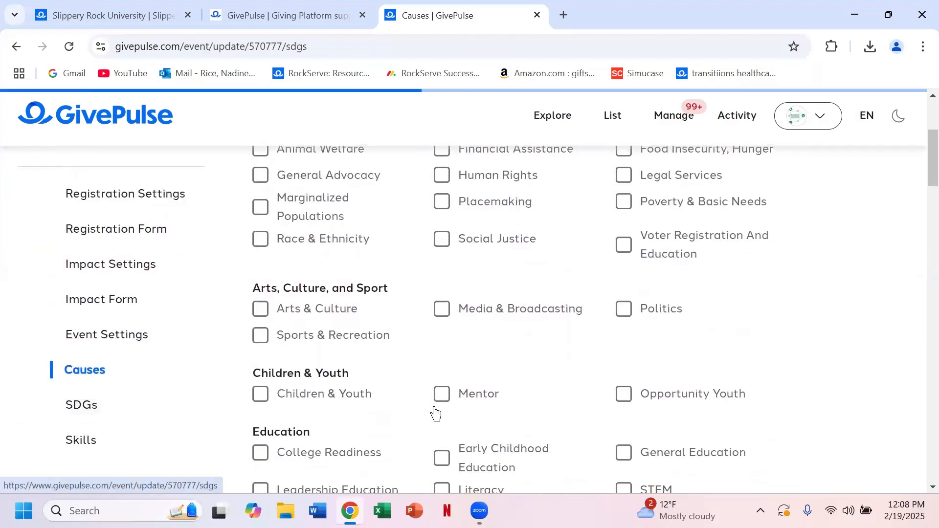
click(83, 439)
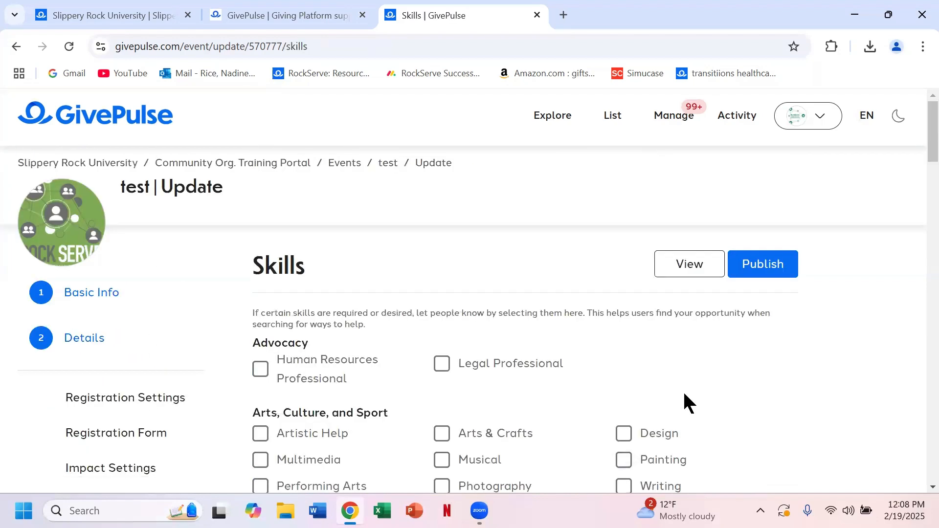
scroll(685, 394, down, 15)
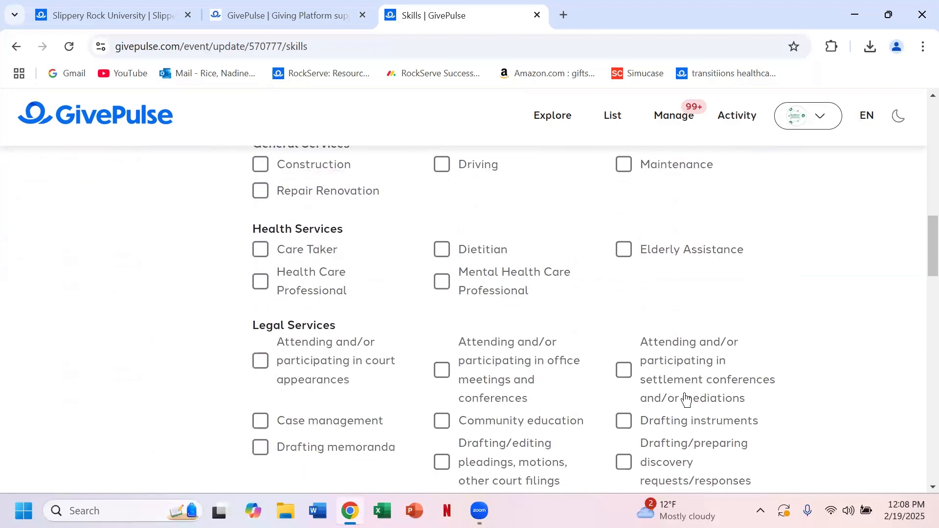
scroll(686, 397, up, 15)
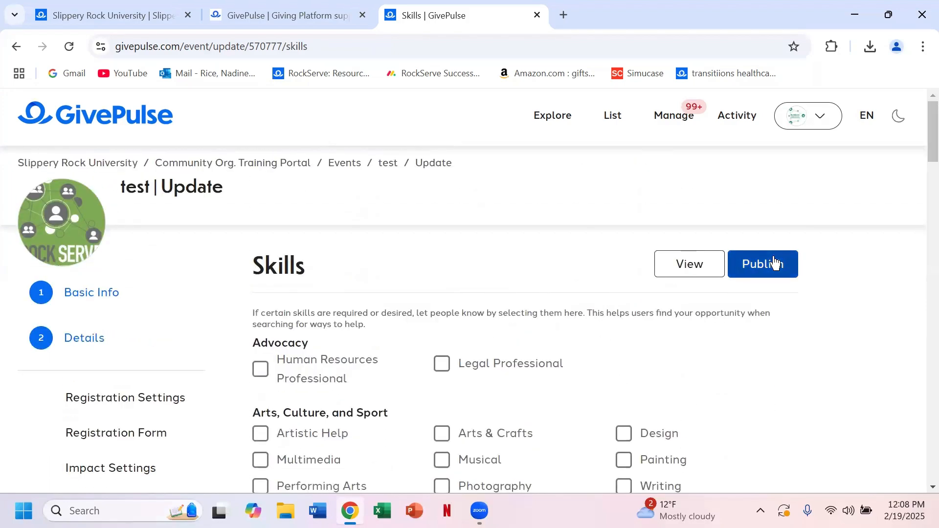
View the event's page and check its date, registration status, spots, description, location, parking note, map, contacts and impact totals
click(691, 270)
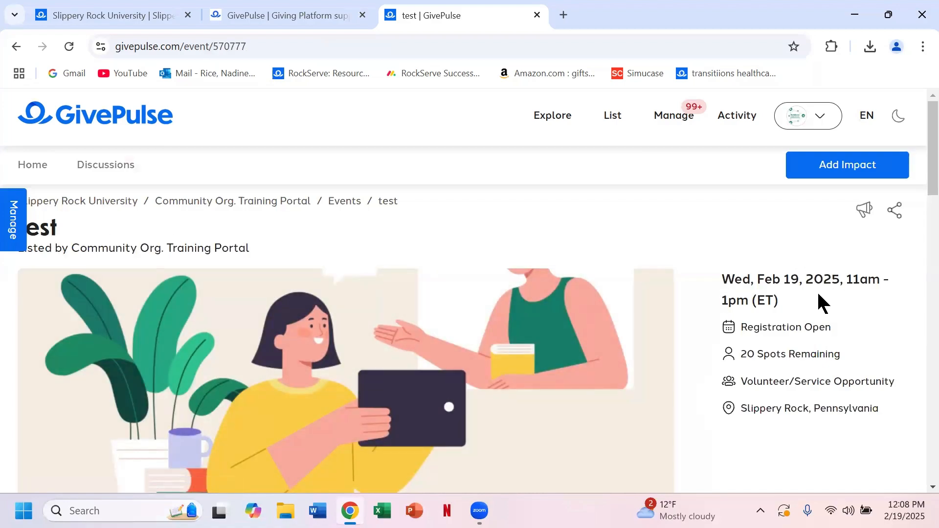
scroll(817, 294, down, 1)
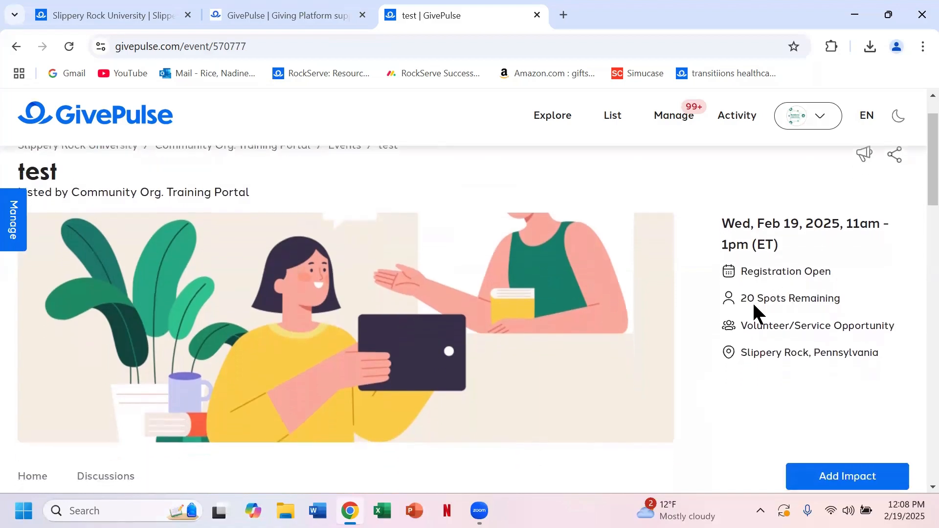
scroll(829, 300, down, 1)
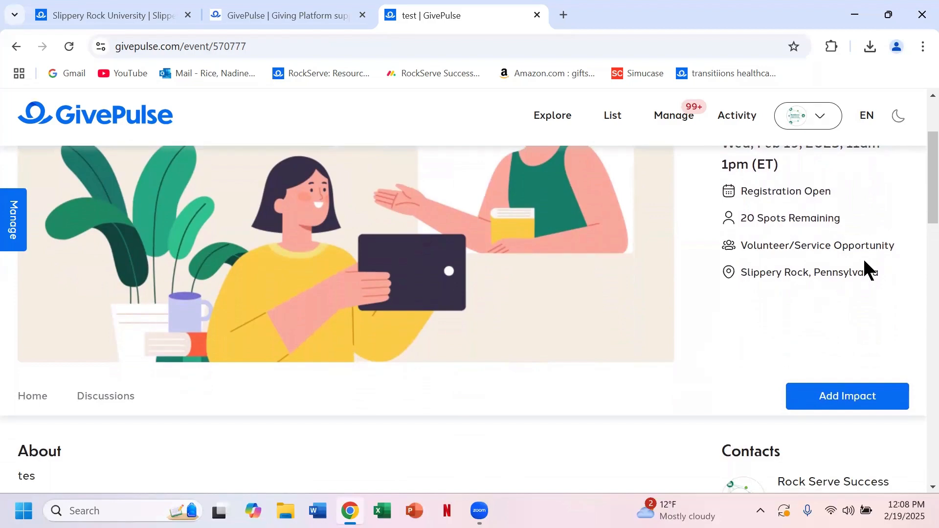
scroll(784, 276, down, 1)
scroll(784, 276, down, 3)
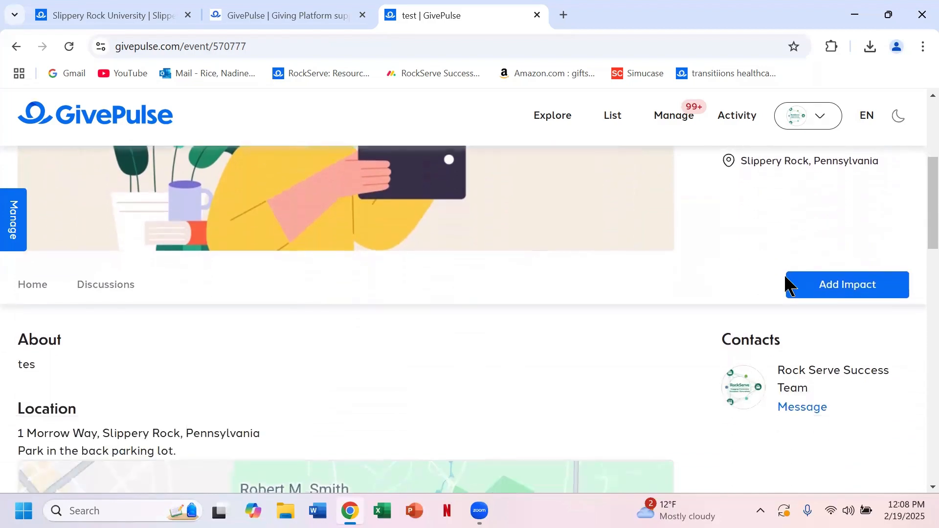
scroll(784, 279, down, 2)
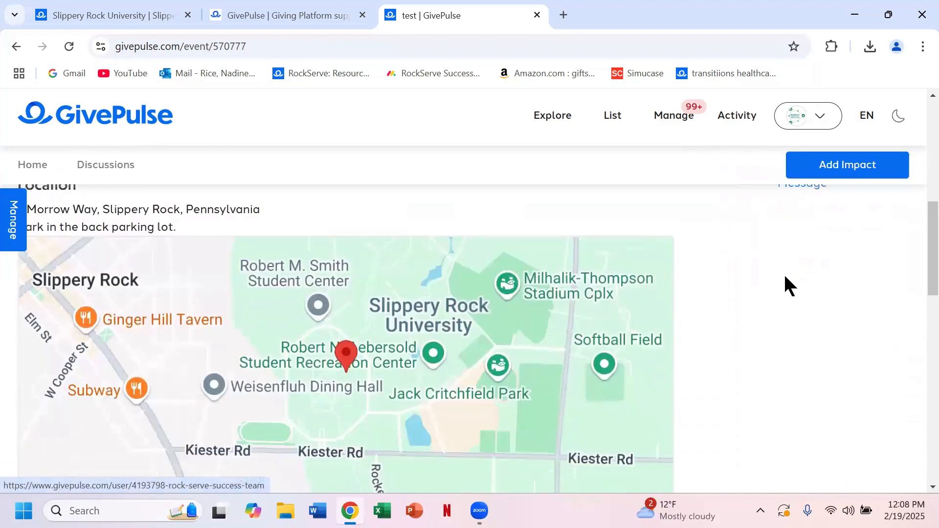
scroll(784, 279, up, 3)
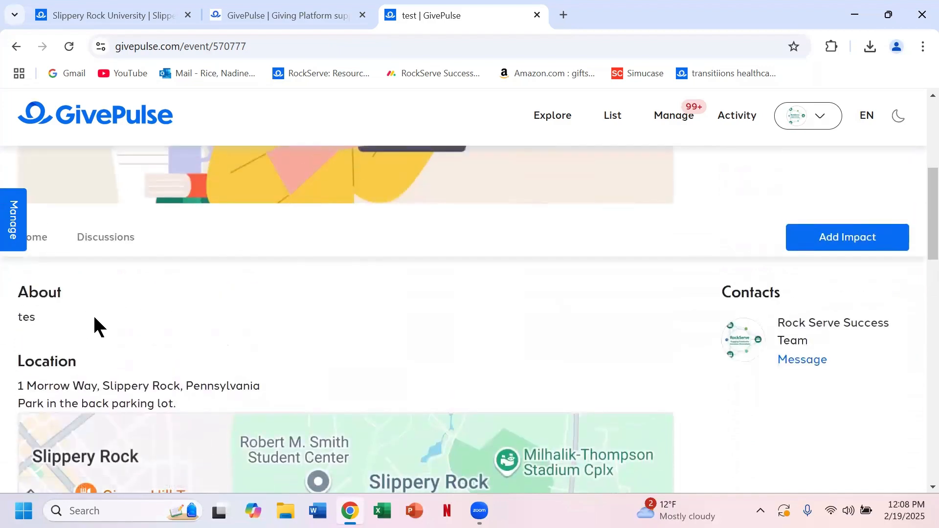
scroll(538, 371, down, 1)
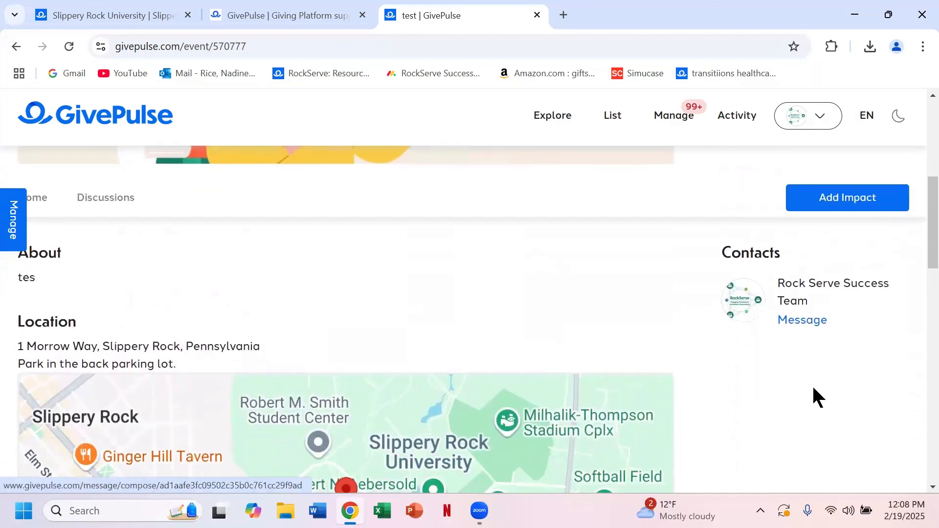
scroll(797, 436, down, 6)
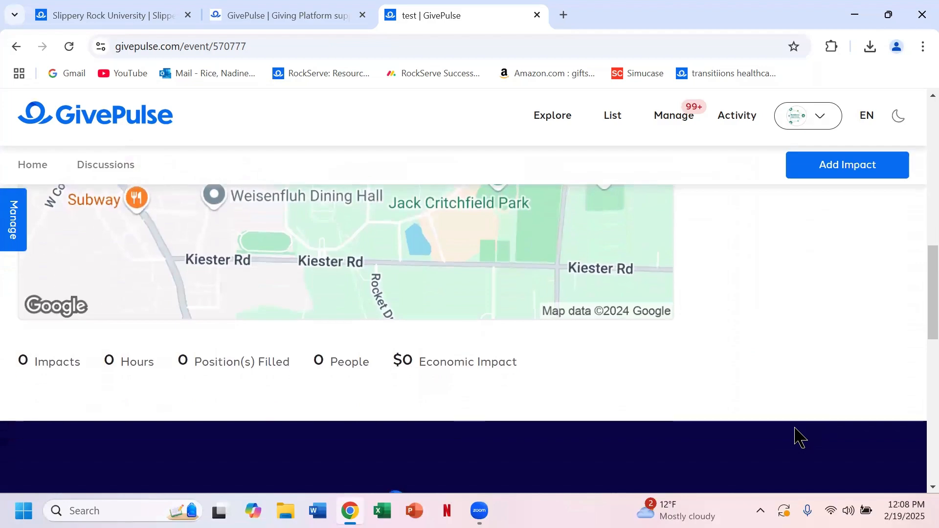
scroll(797, 437, up, 3)
scroll(797, 437, up, 10)
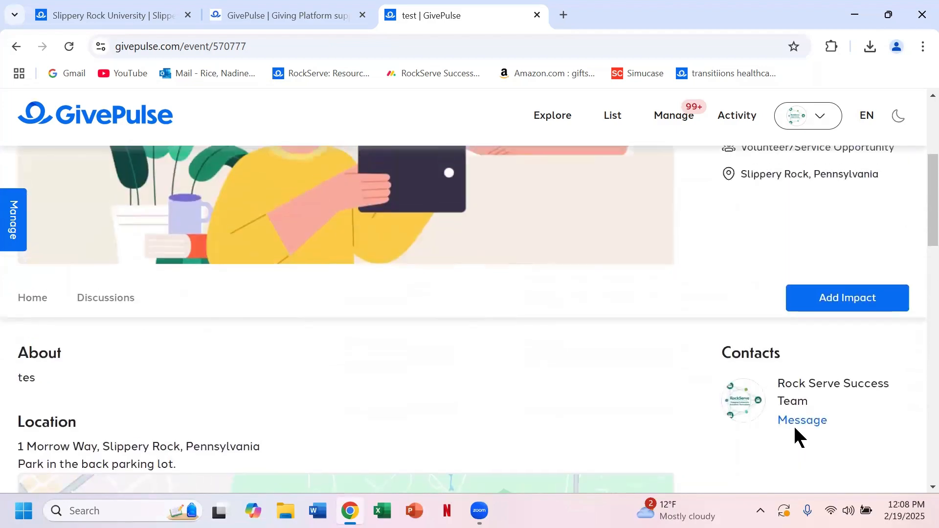
scroll(795, 435, up, 2)
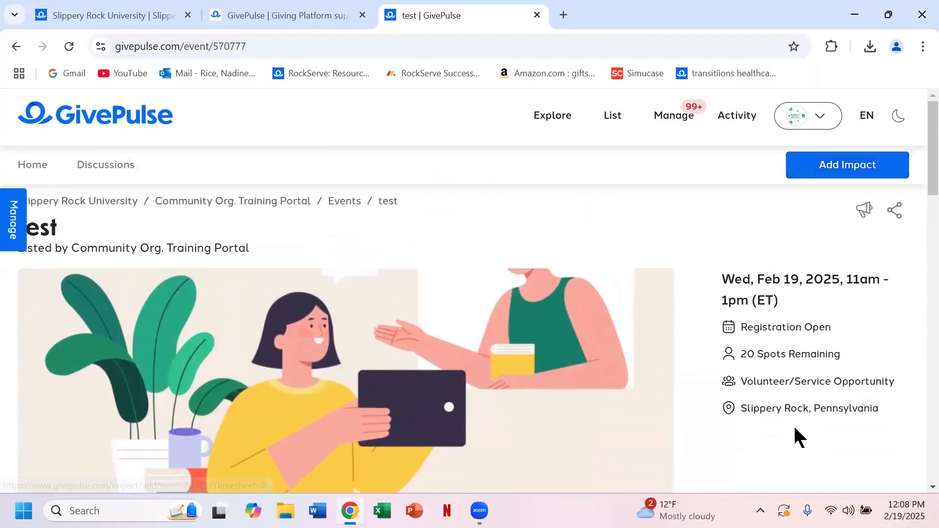